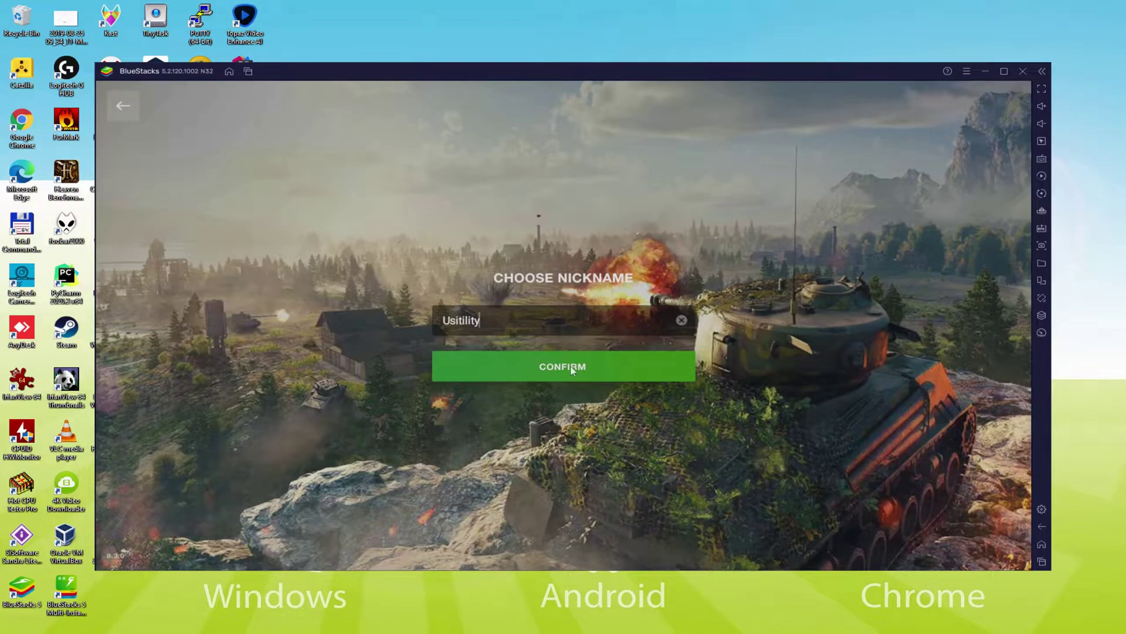
Step: Confirm the chosen nickname and start a battle with the Sherman Easy 8 tank
click(572, 369)
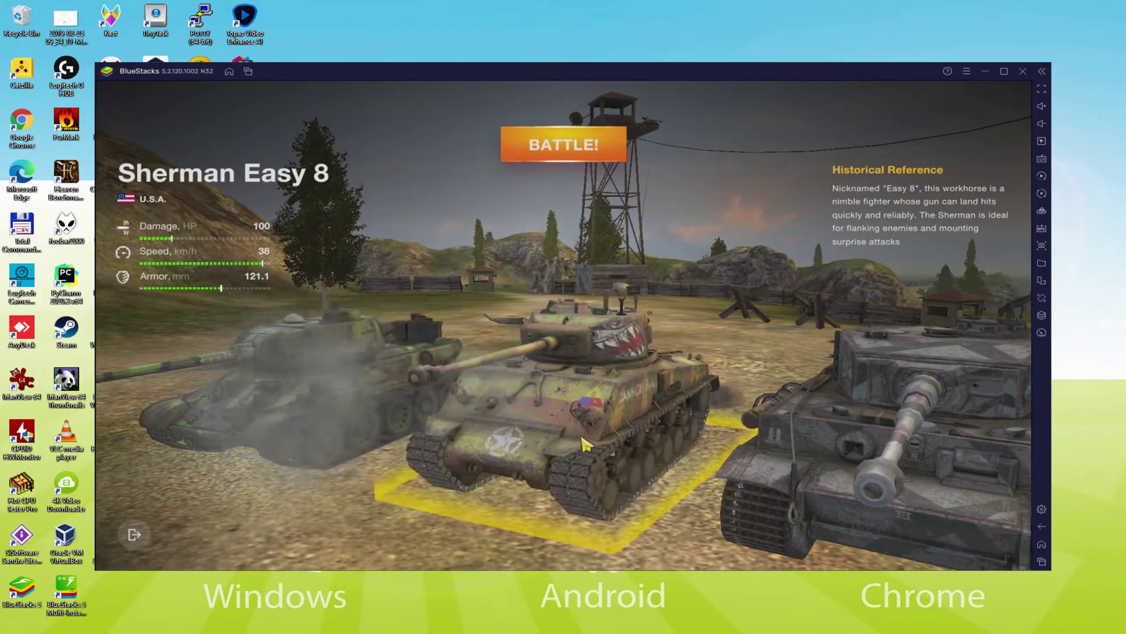
click(563, 145)
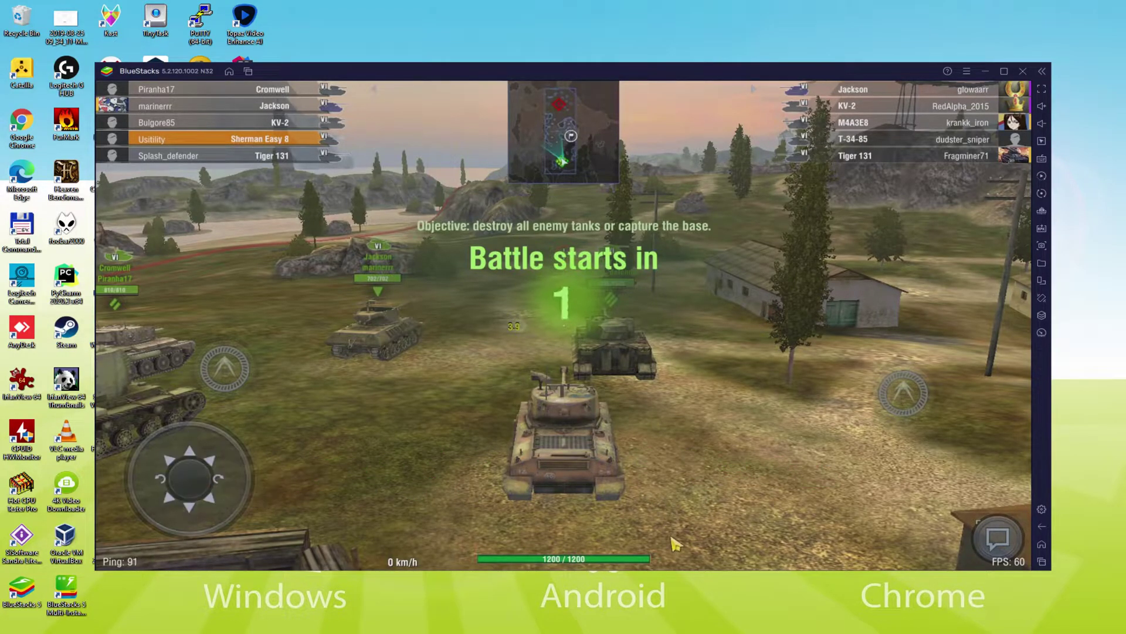
Step: Reverse and turn the tank at the spawn point, swing the camera to aim, and drive forward
key(s)
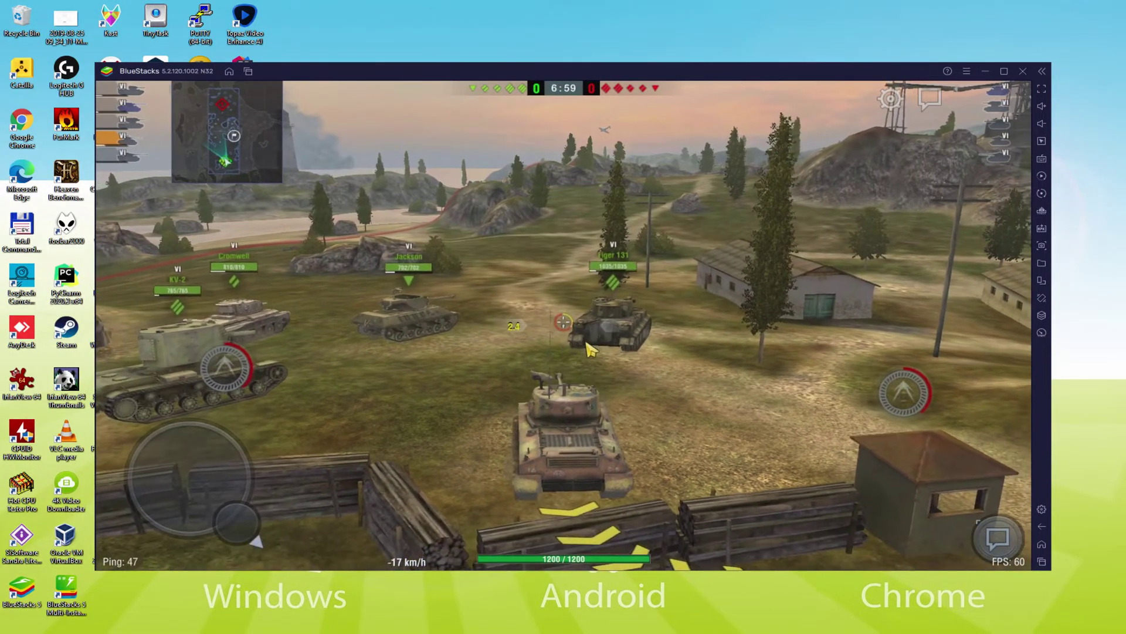
key(a)
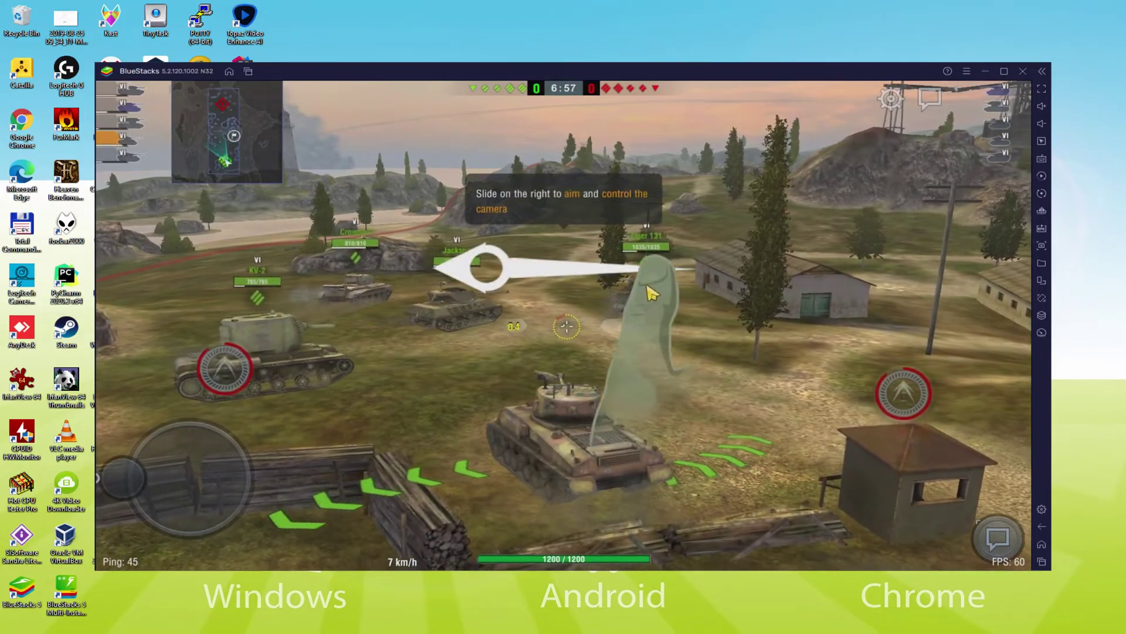
drag(648, 290, 473, 272)
key(w)
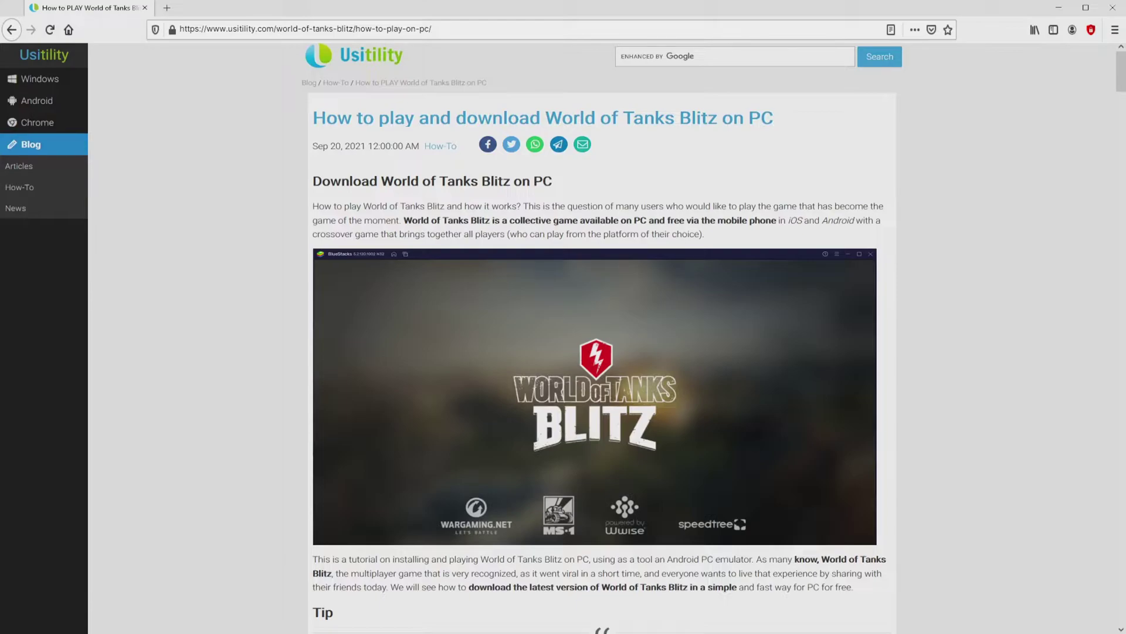
Step: In the browser, follow the Usitility article's PC download link and request World Of Tanks Blitz for PC from the BlueStacks page
scroll(594, 337, down, 4)
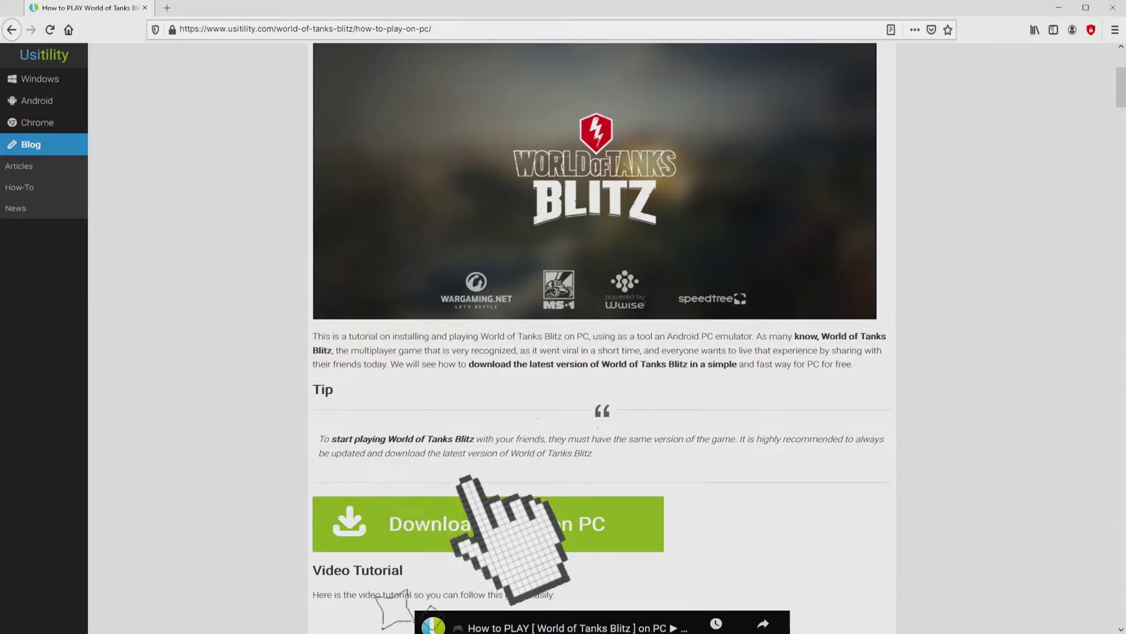
click(488, 524)
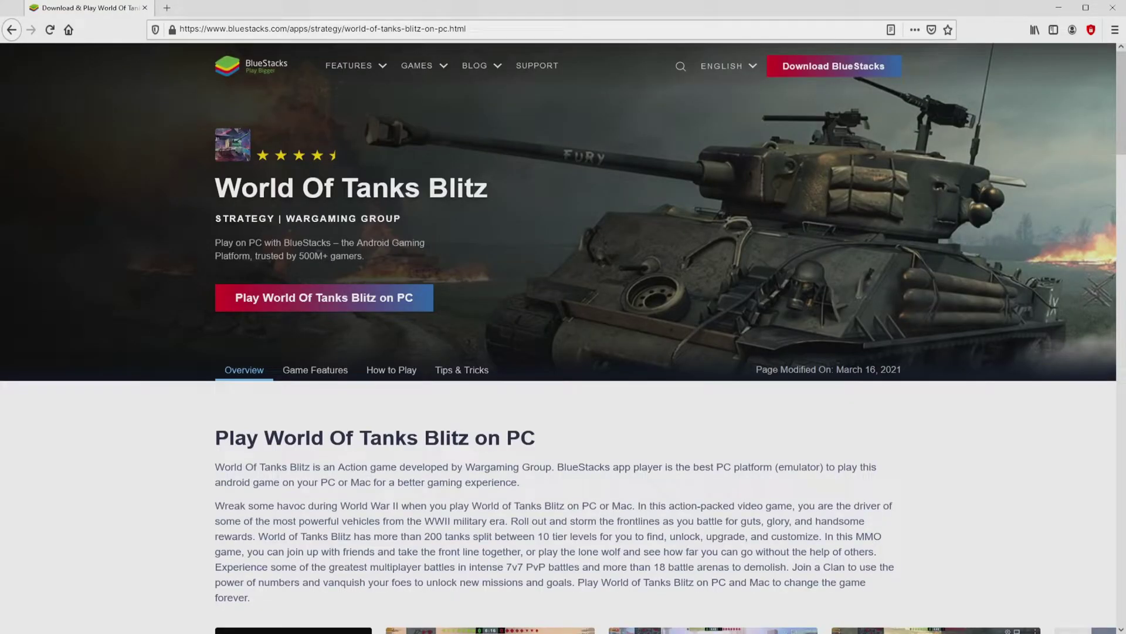
scroll(563, 338, down, 20)
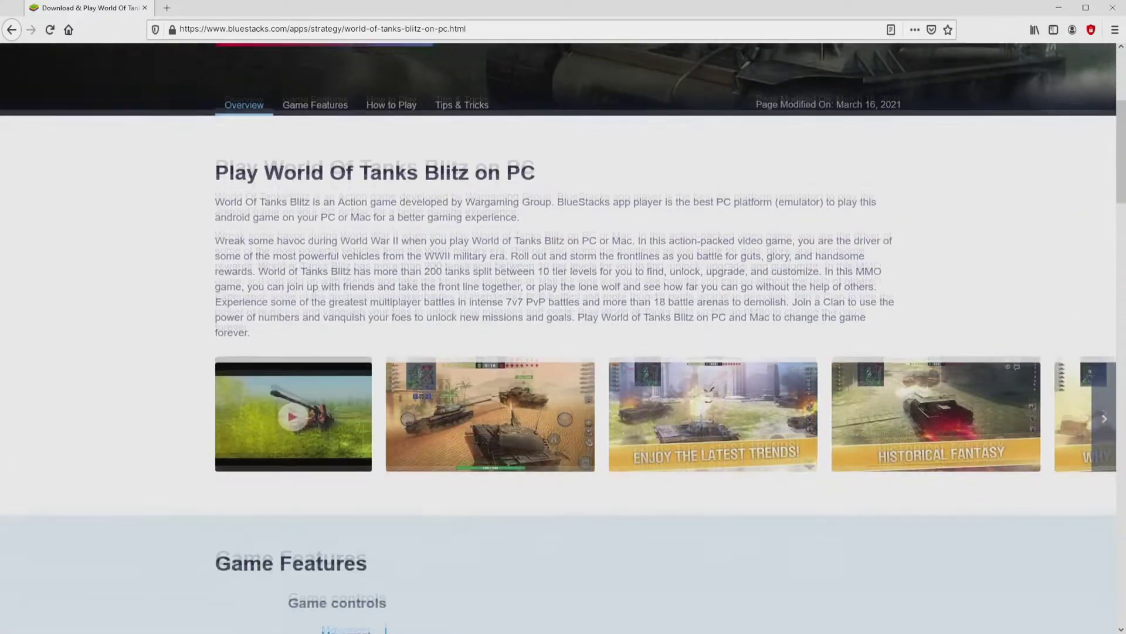
scroll(558, 364, up, 11)
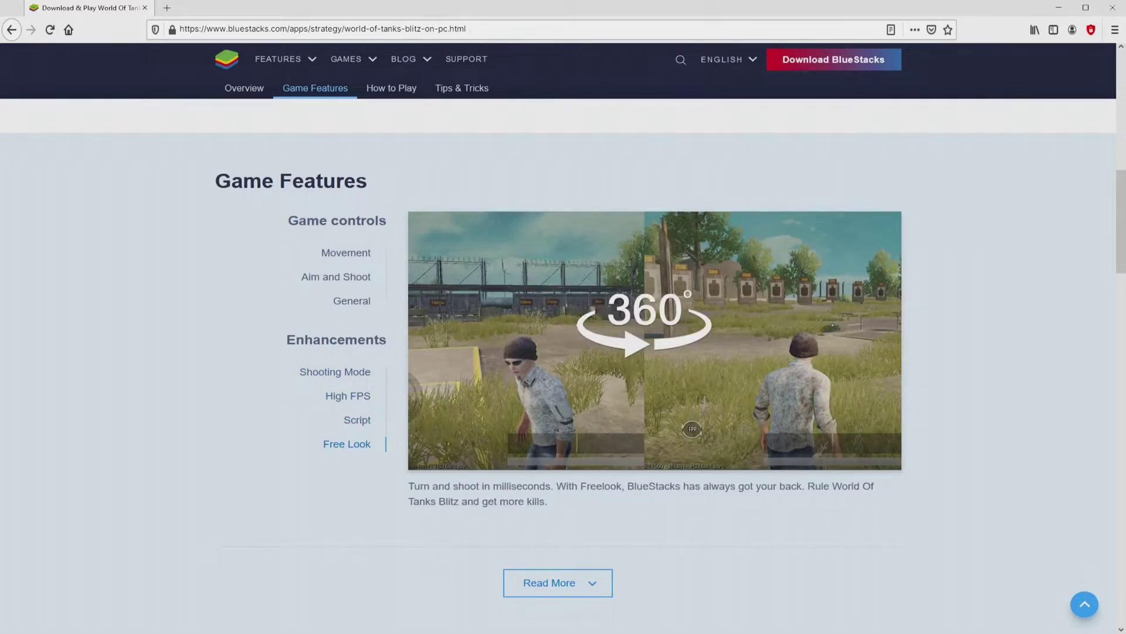
scroll(563, 338, up, 10)
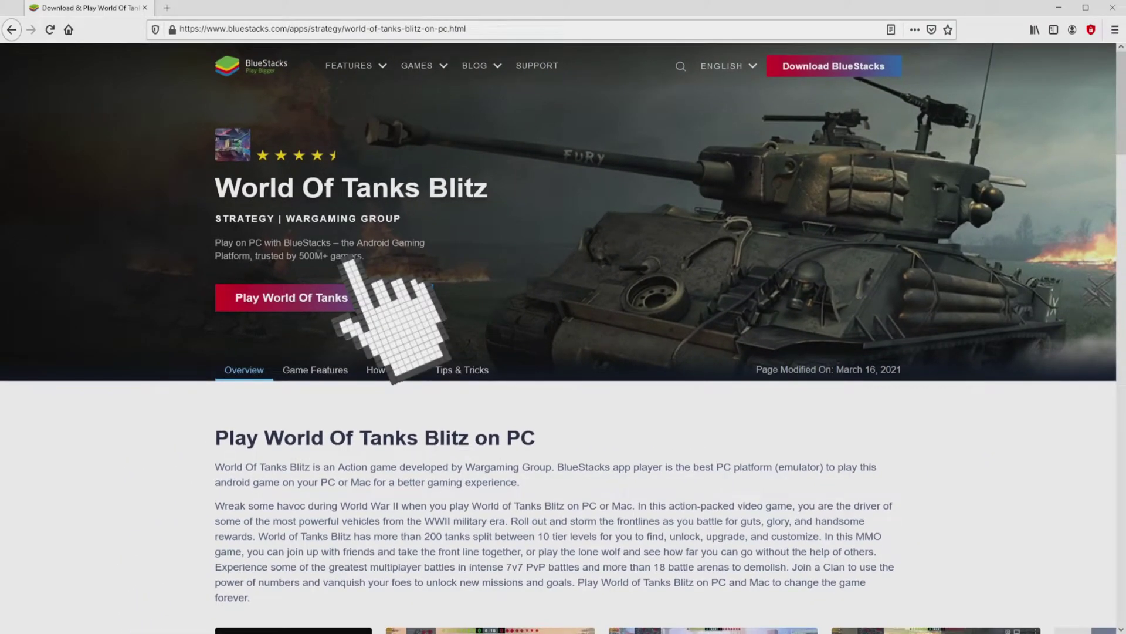
click(346, 293)
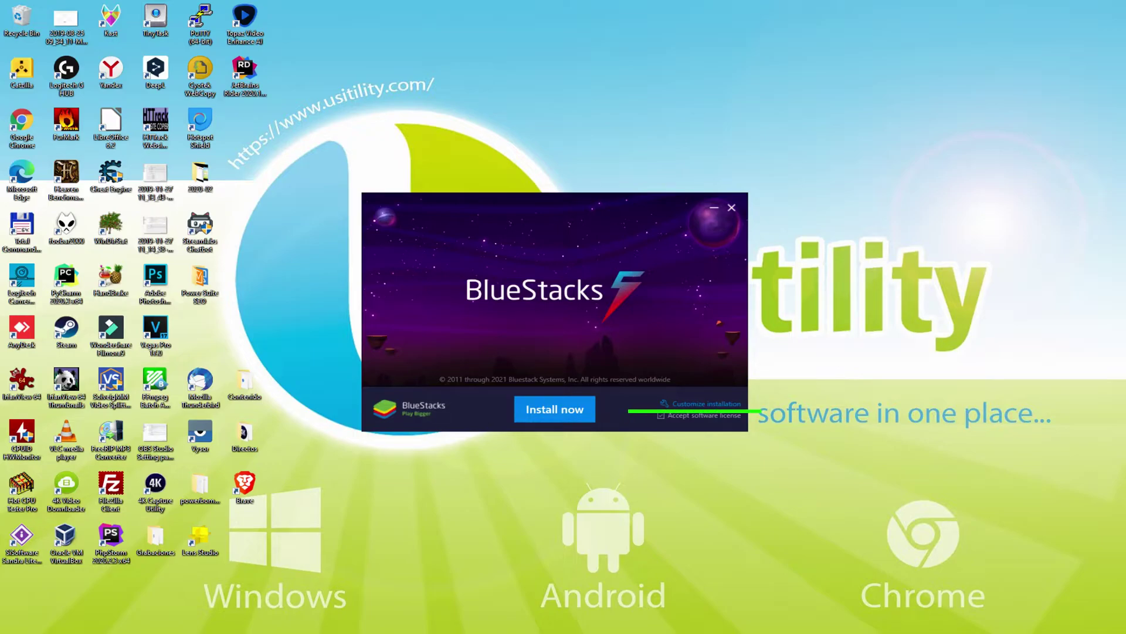
Step: Install BlueStacks 5 with the software license accepted
click(692, 404)
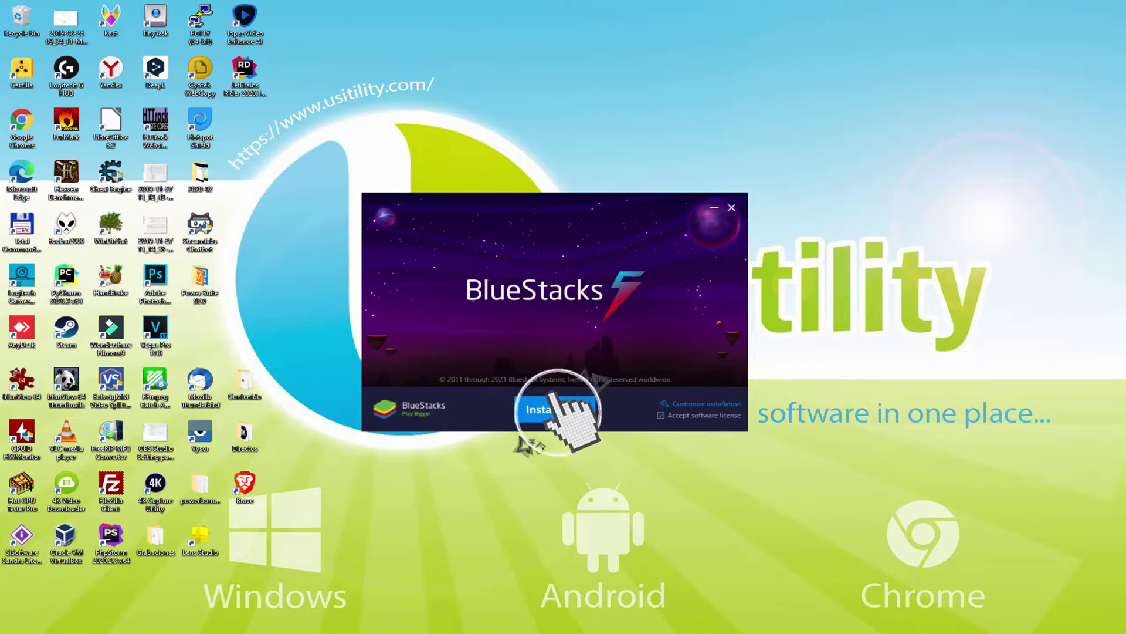
click(554, 409)
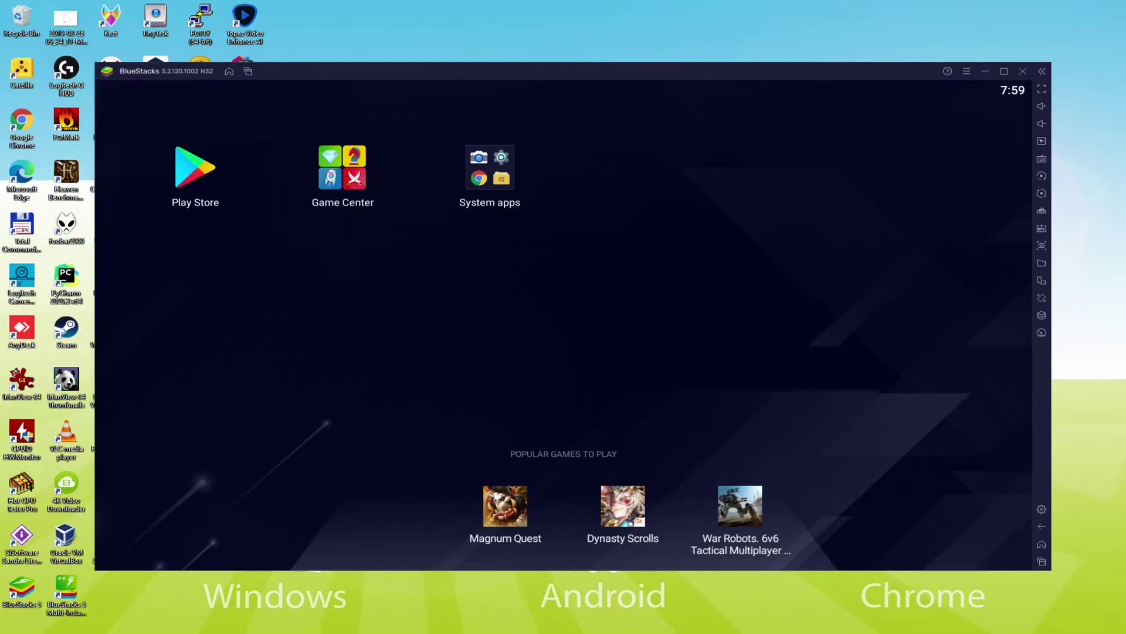
Step: Sign in to the BlueStacks Play Store with a Google account, accepting the terms with Google Drive backup turned off
click(195, 170)
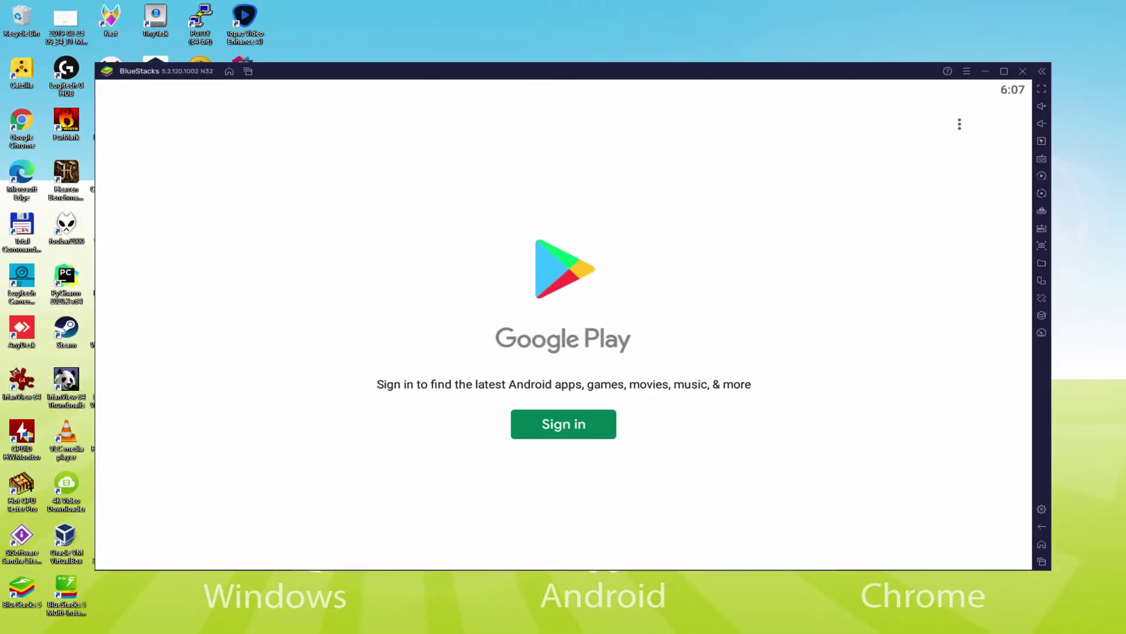
click(565, 418)
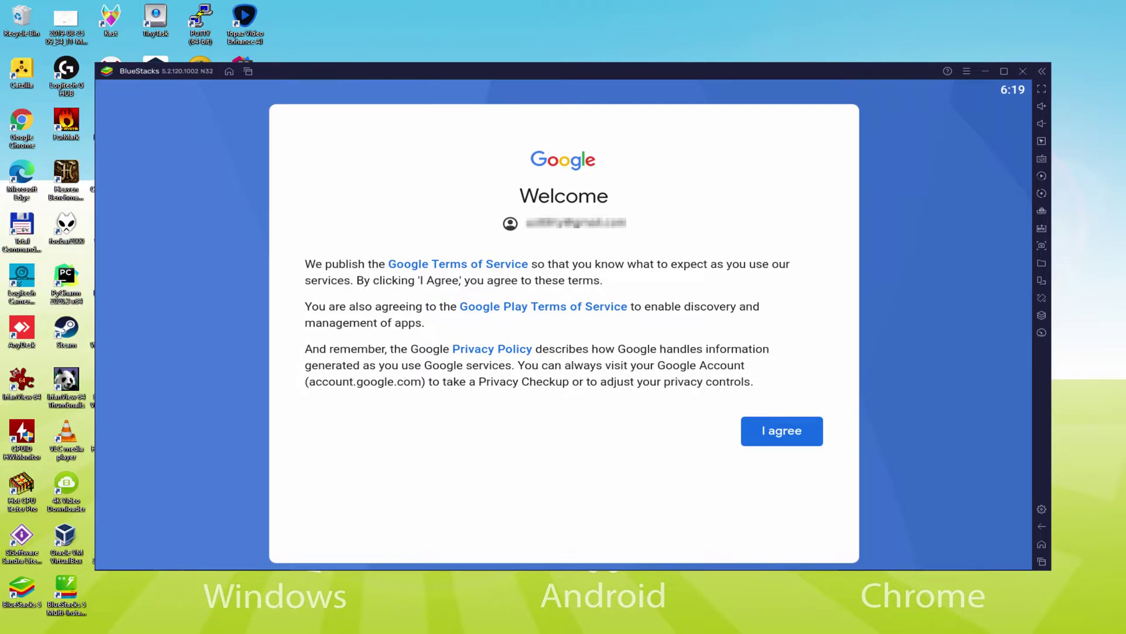
click(782, 434)
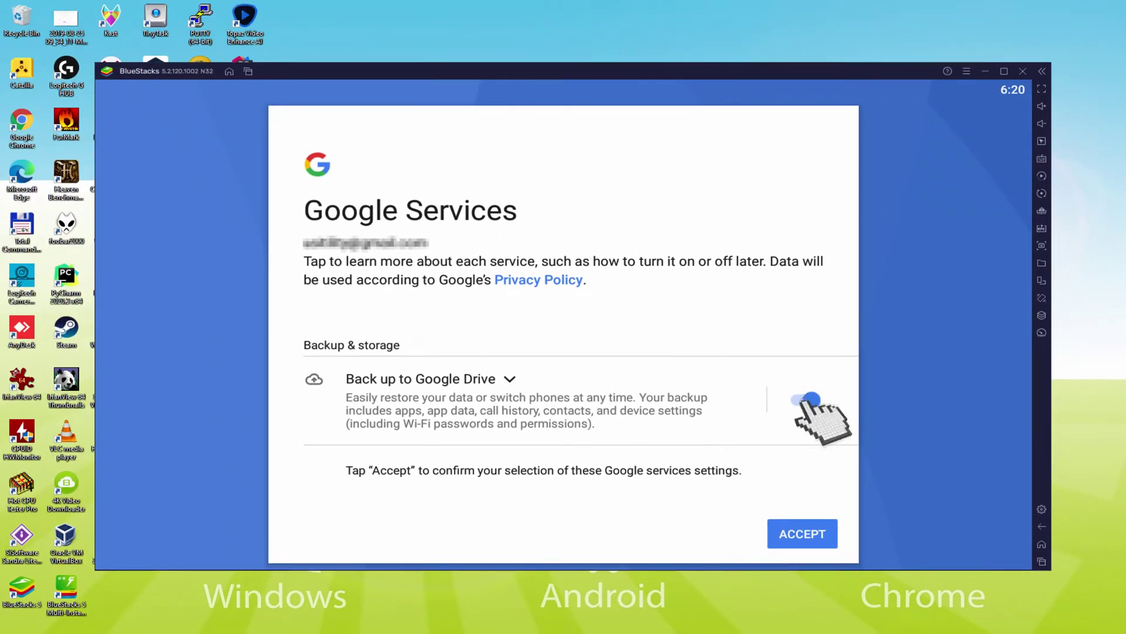
click(808, 399)
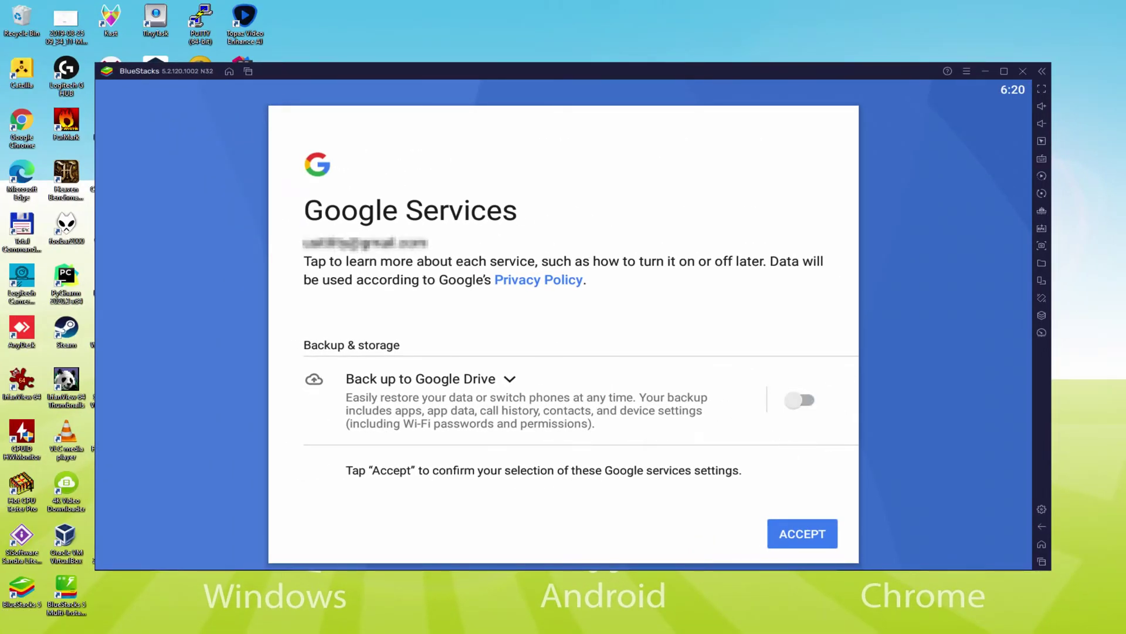
click(802, 530)
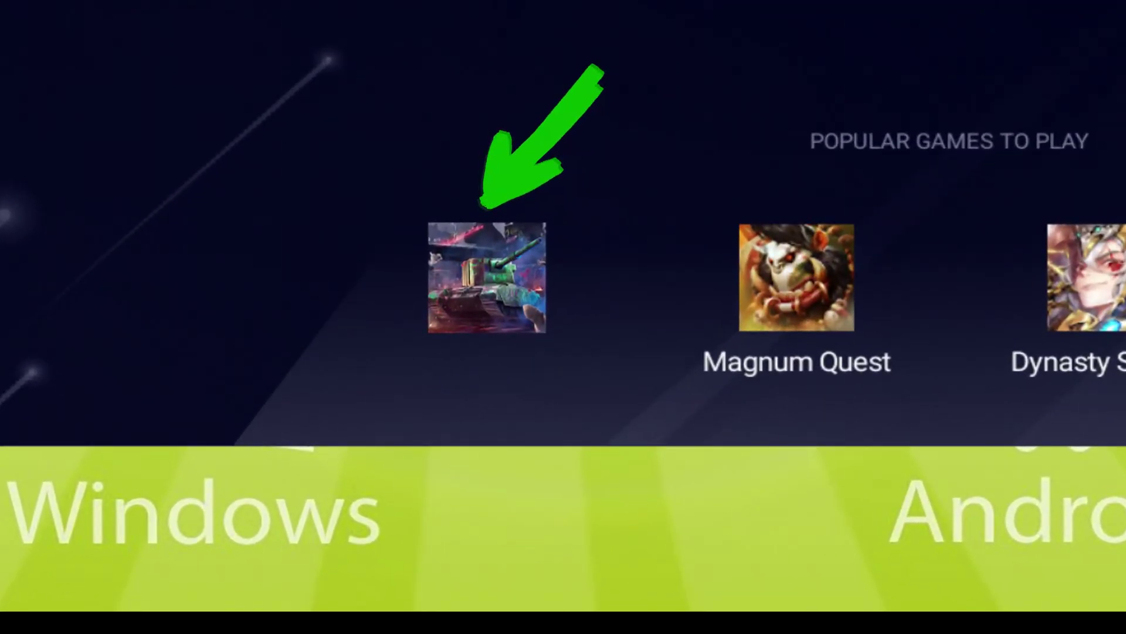
Step: Install World of Tanks Blitz from its Play Store page and launch it from the BlueStacks home screen
click(389, 498)
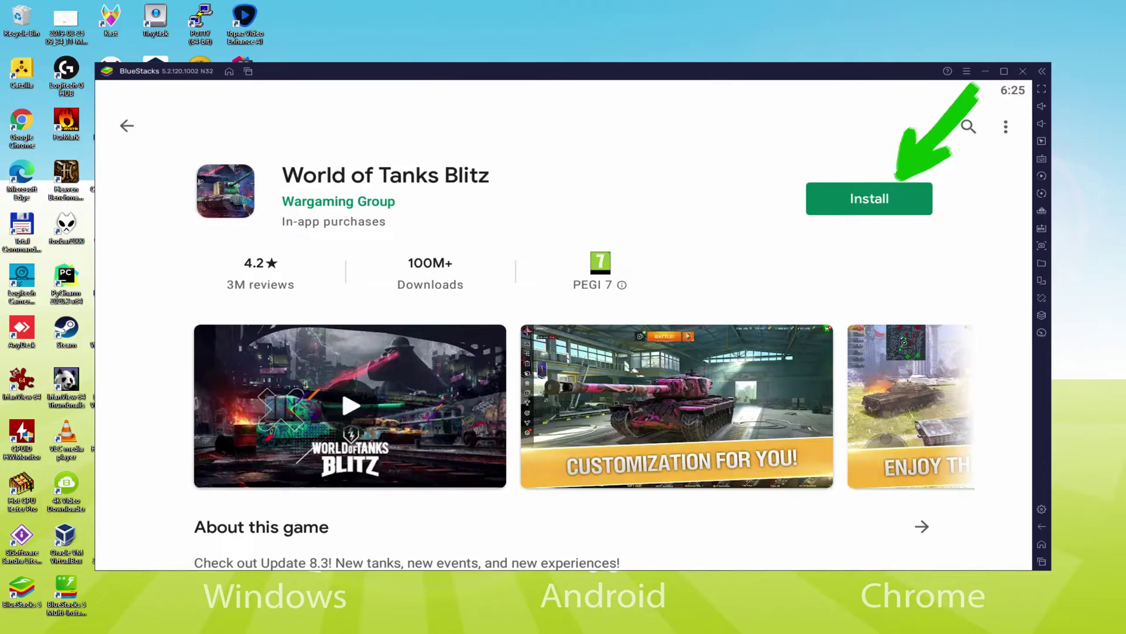
click(898, 198)
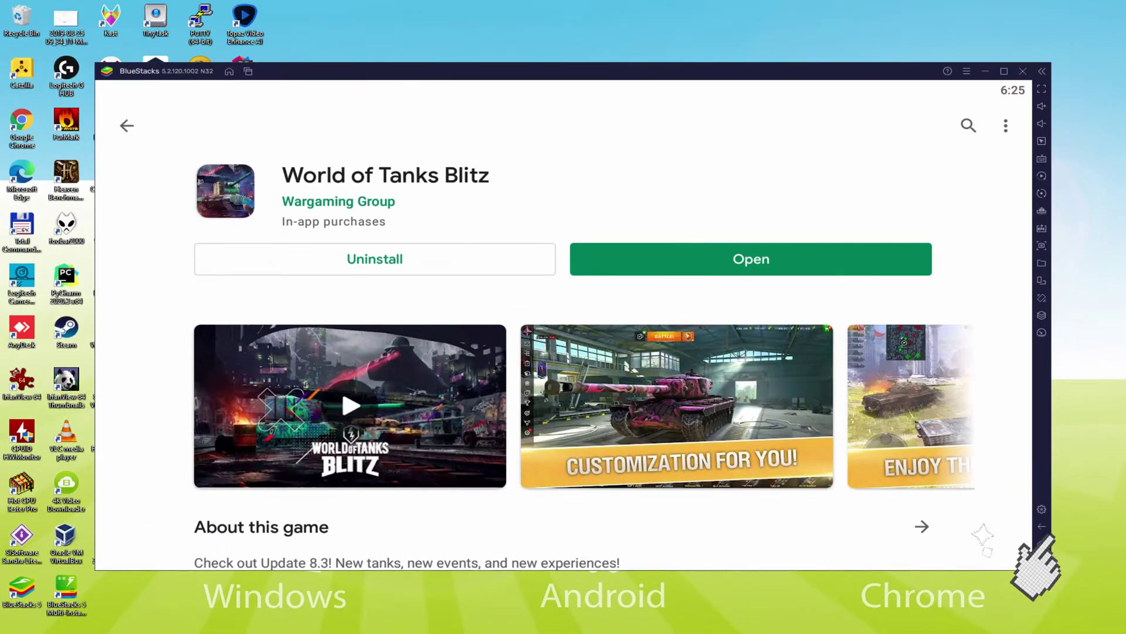
click(1004, 493)
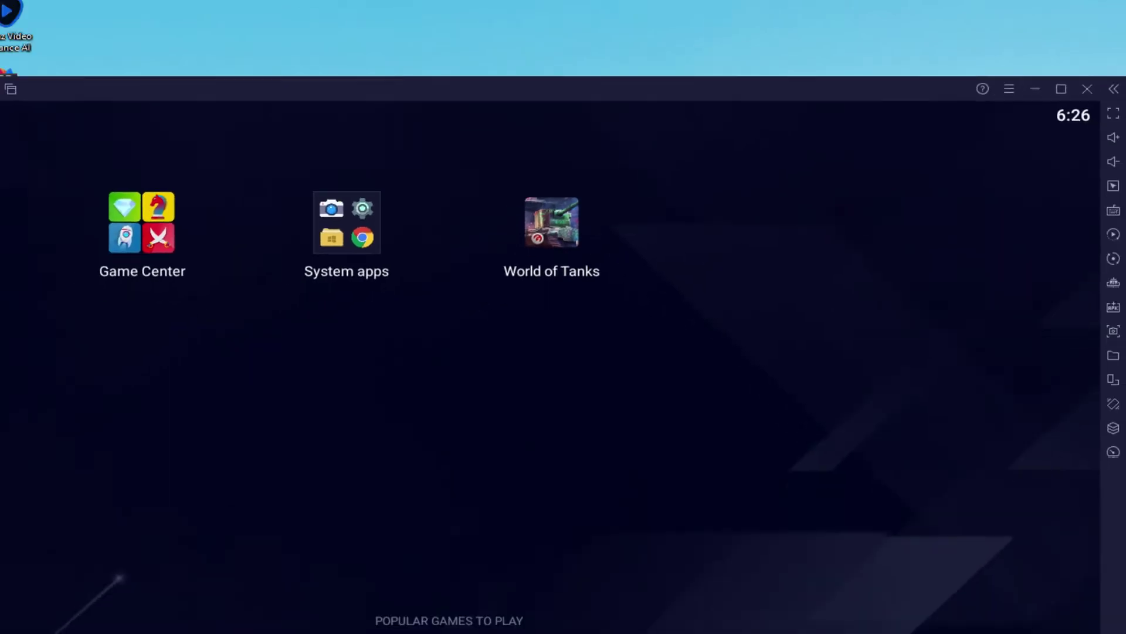
click(286, 392)
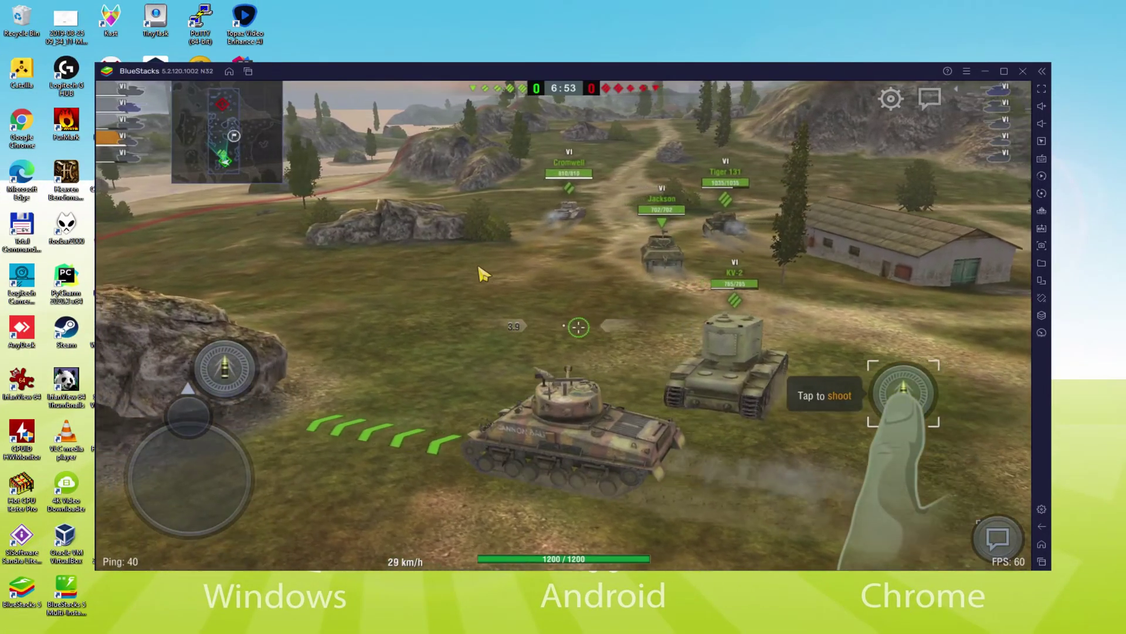
Step: Maneuver the tank back and around beside the large rock, drive forward, and fire the gun
key(d)
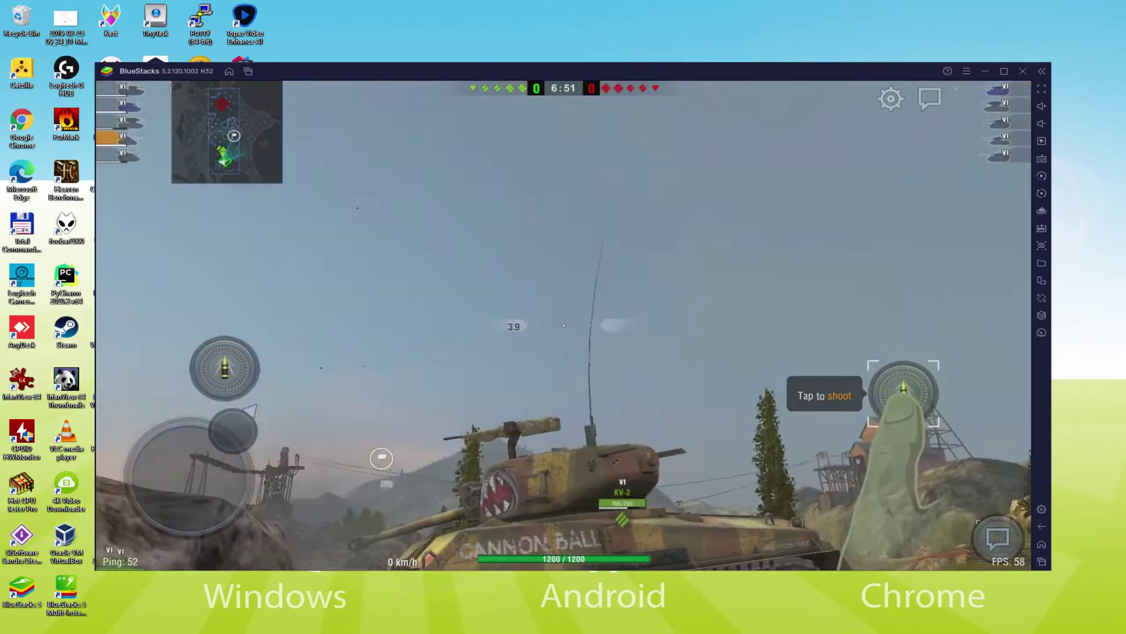
key(a)
key(s)
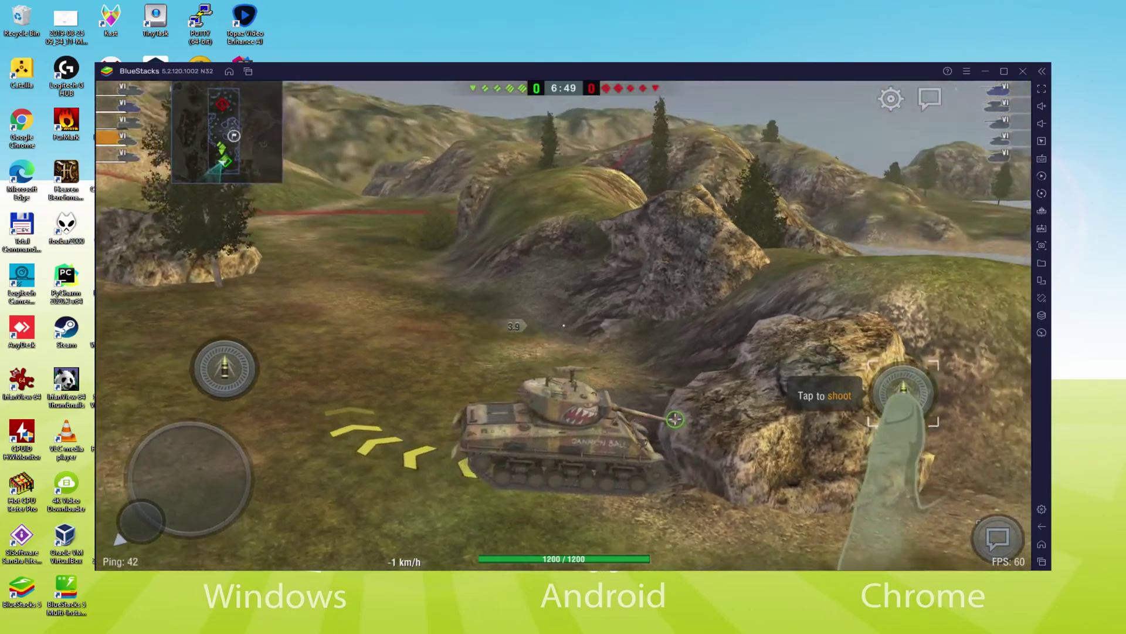
key(d)
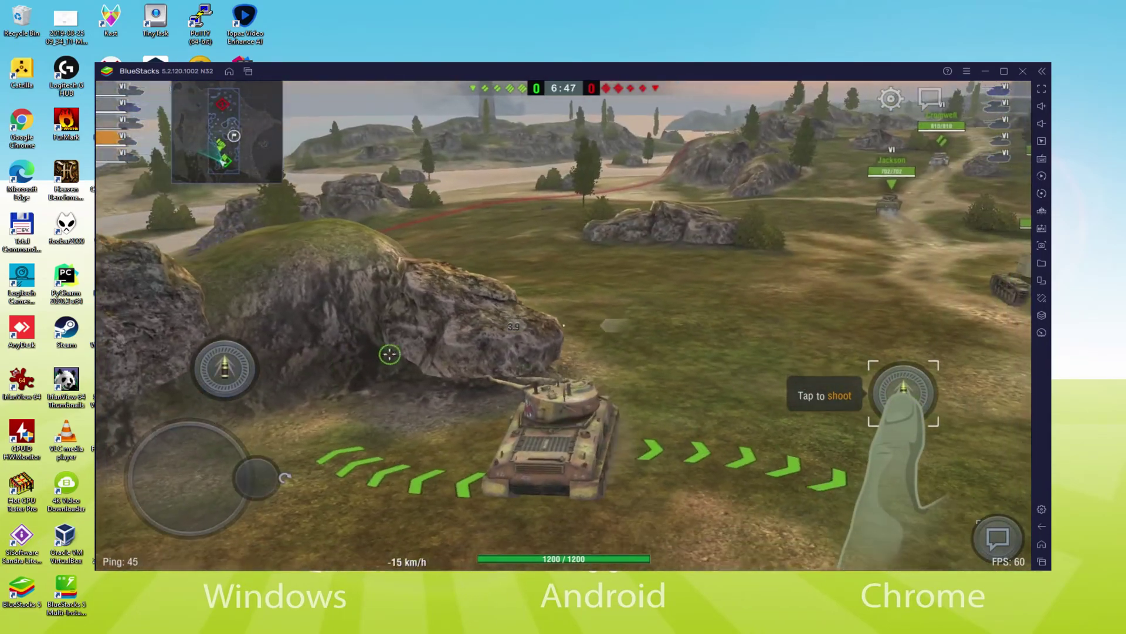
key(w)
key(space)
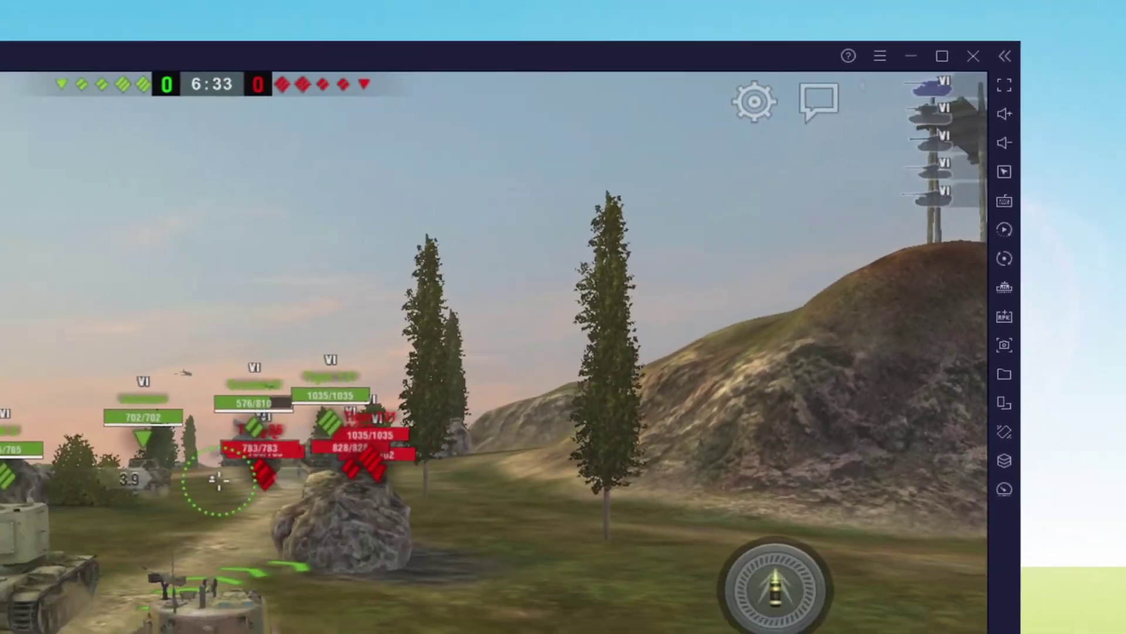
Step: Drive the tank along the dirt road beside the allied KV-2, steering past the rock toward the enemy group
key(w)
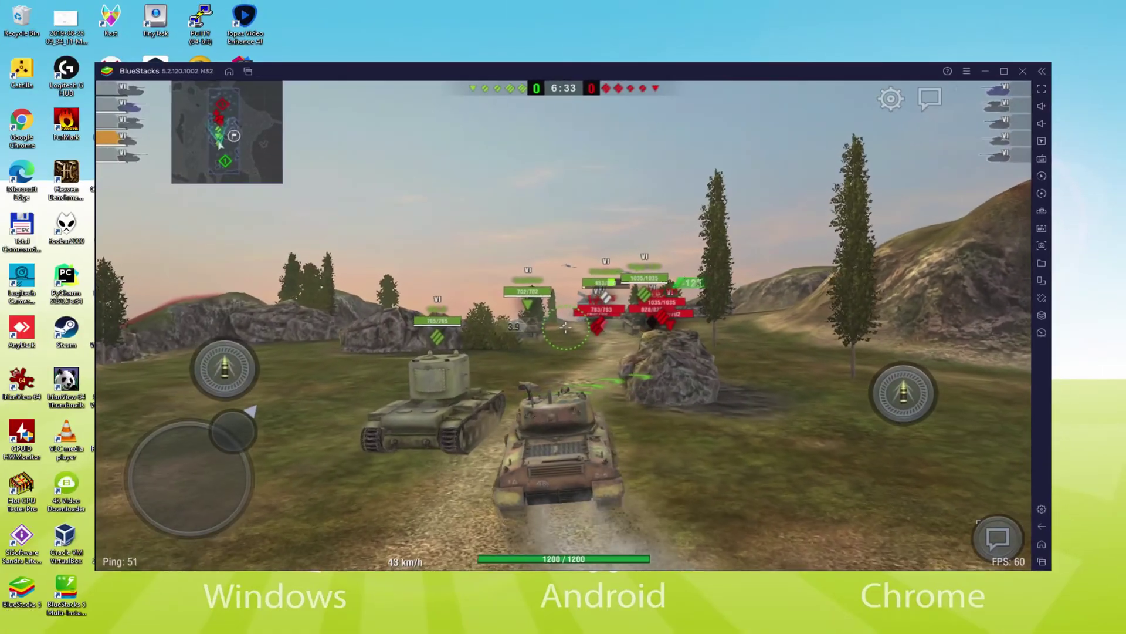
key(a)
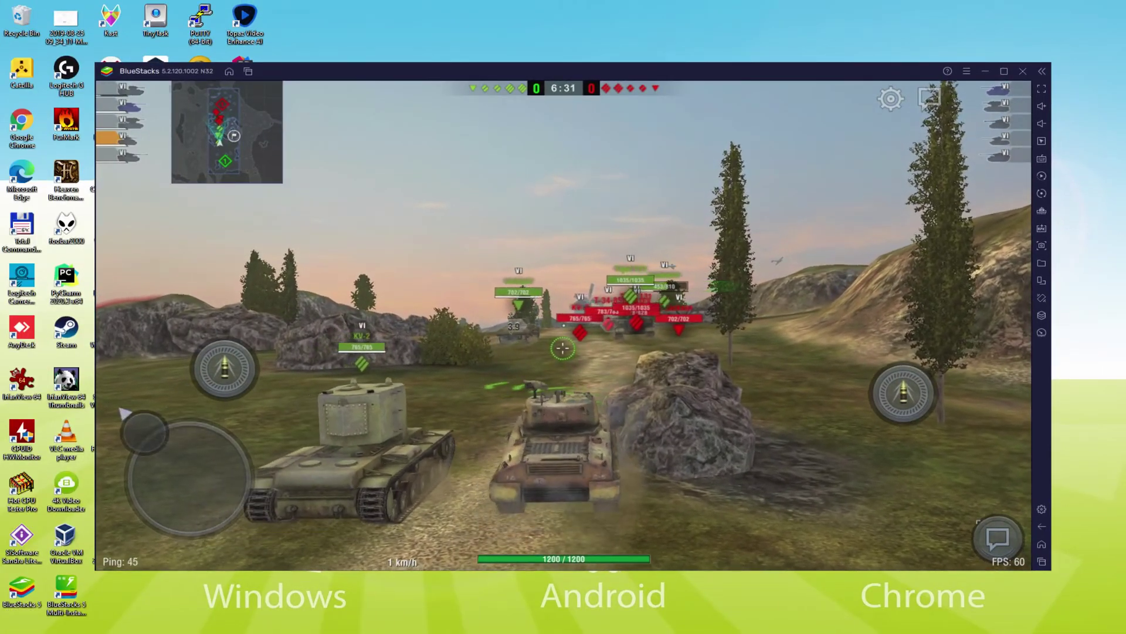
key(d)
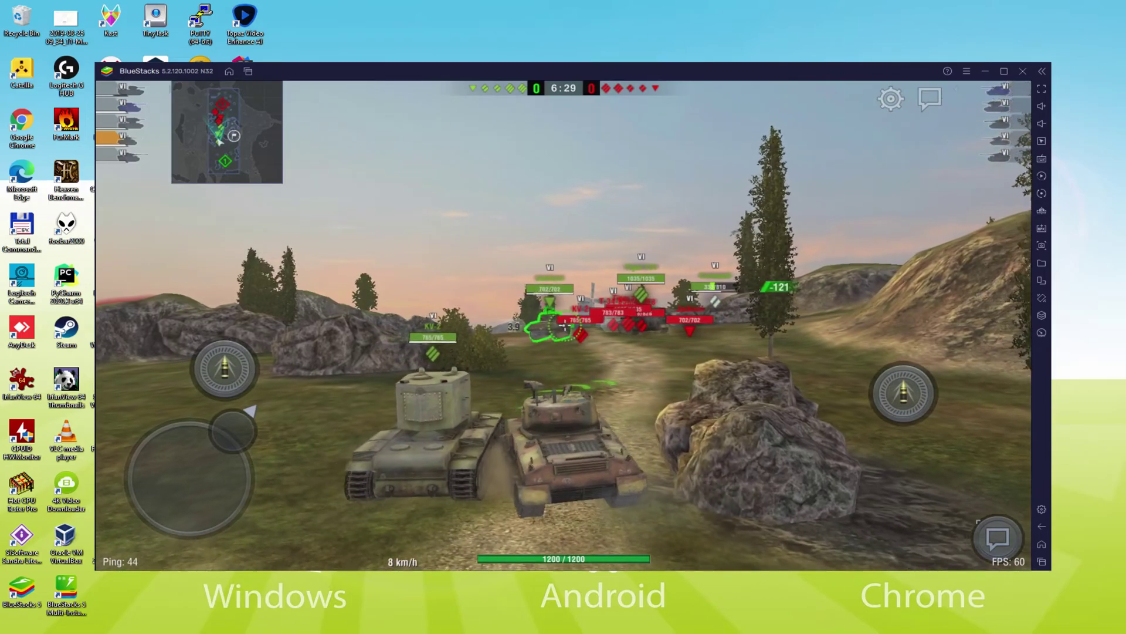
key(w)
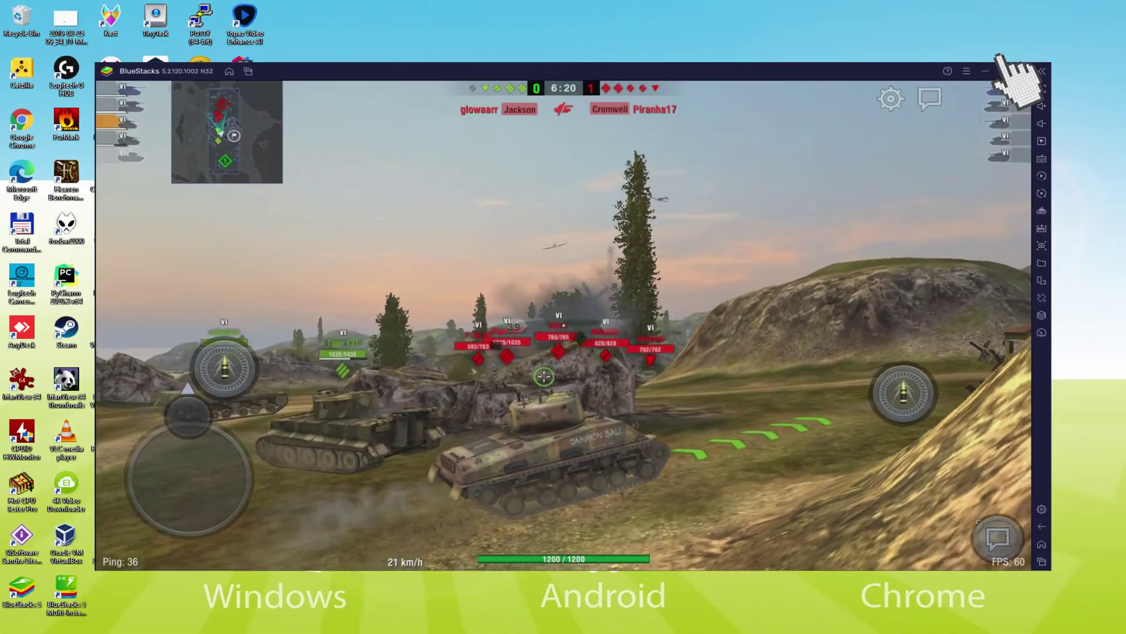
Step: Enlarge the game from a maximized window to full screen while steering the tank forward past the rocks
click(1004, 71)
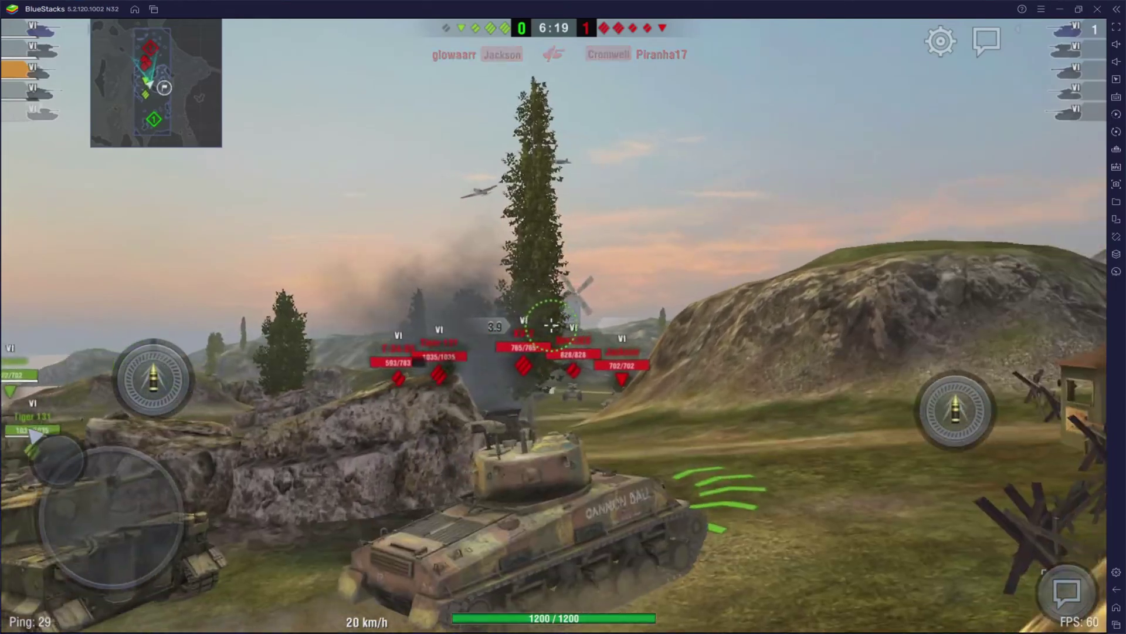
key(d)
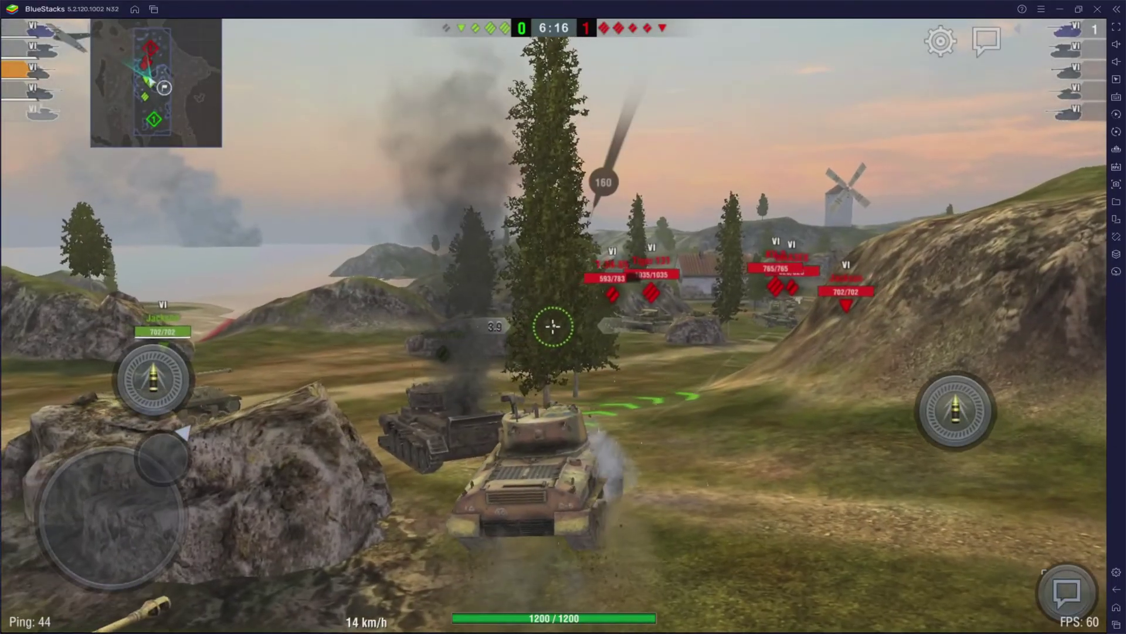
key(w)
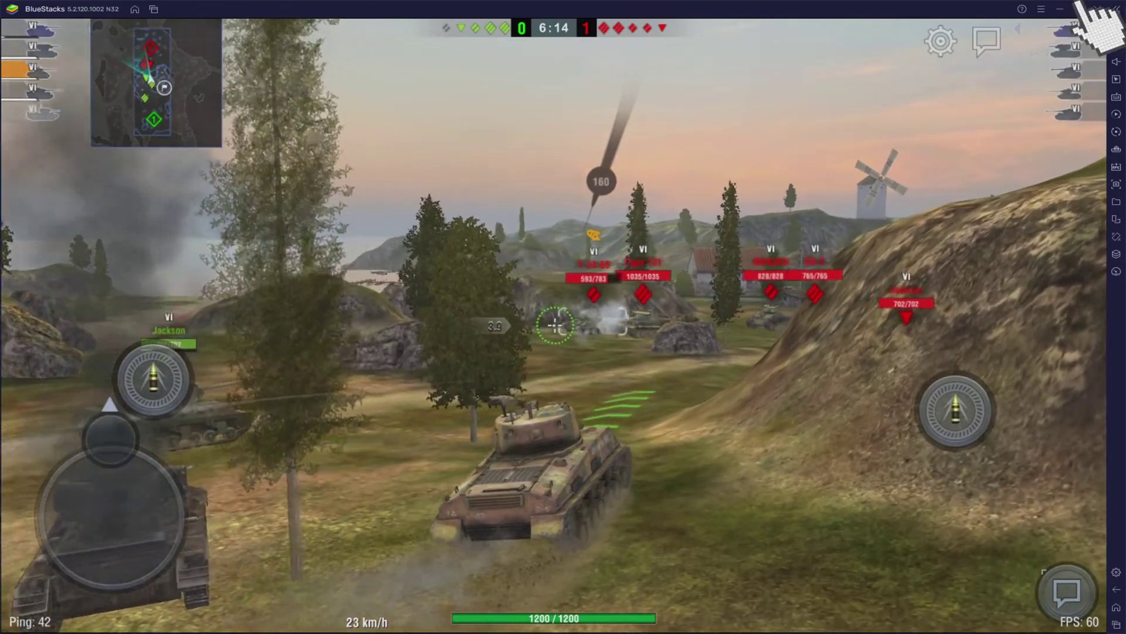
click(1080, 9)
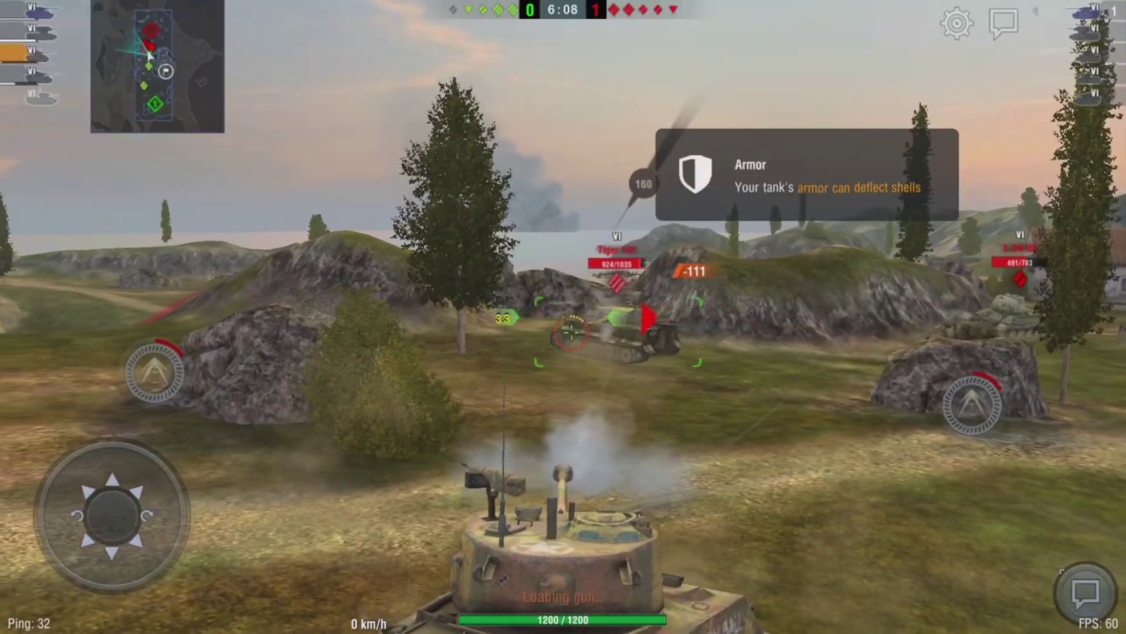
Step: Drive forward and turn the tank left while facing the enemy Tiger 131
key(w)
key(a)
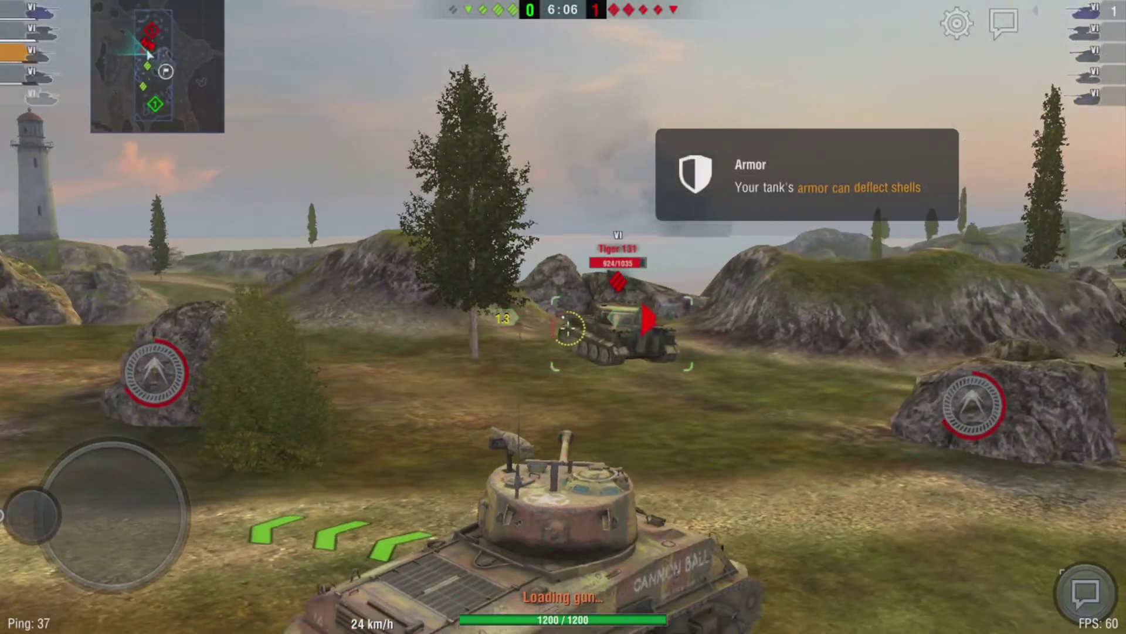
Step: Fire the gun repeatedly at the enemy Tiger 131 between the rocks while backing the tank up
key(space)
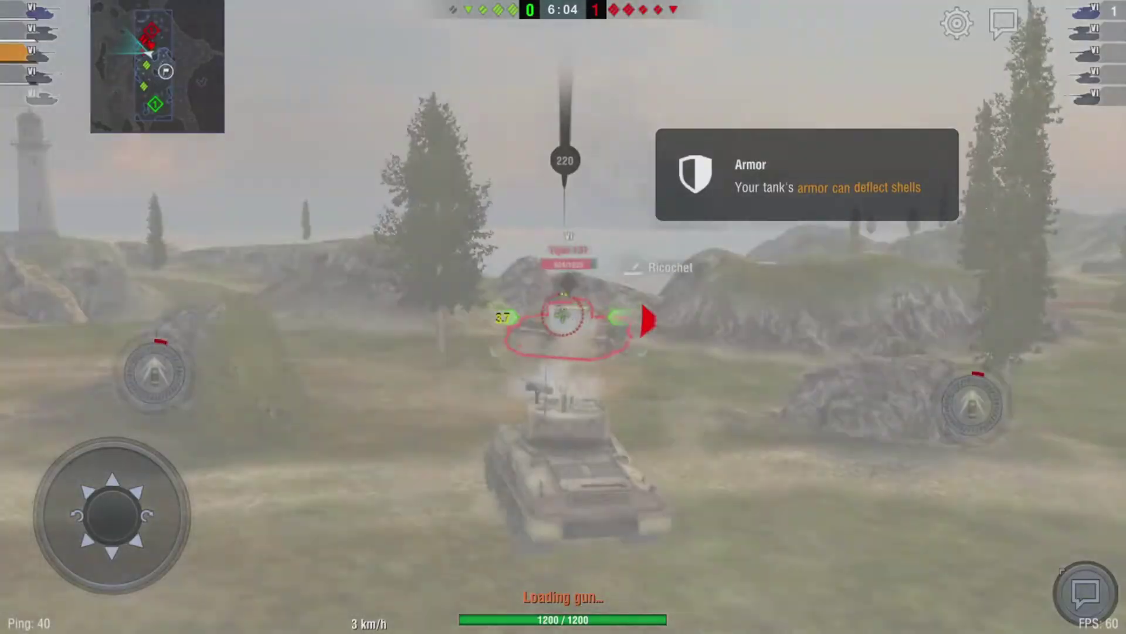
key(s)
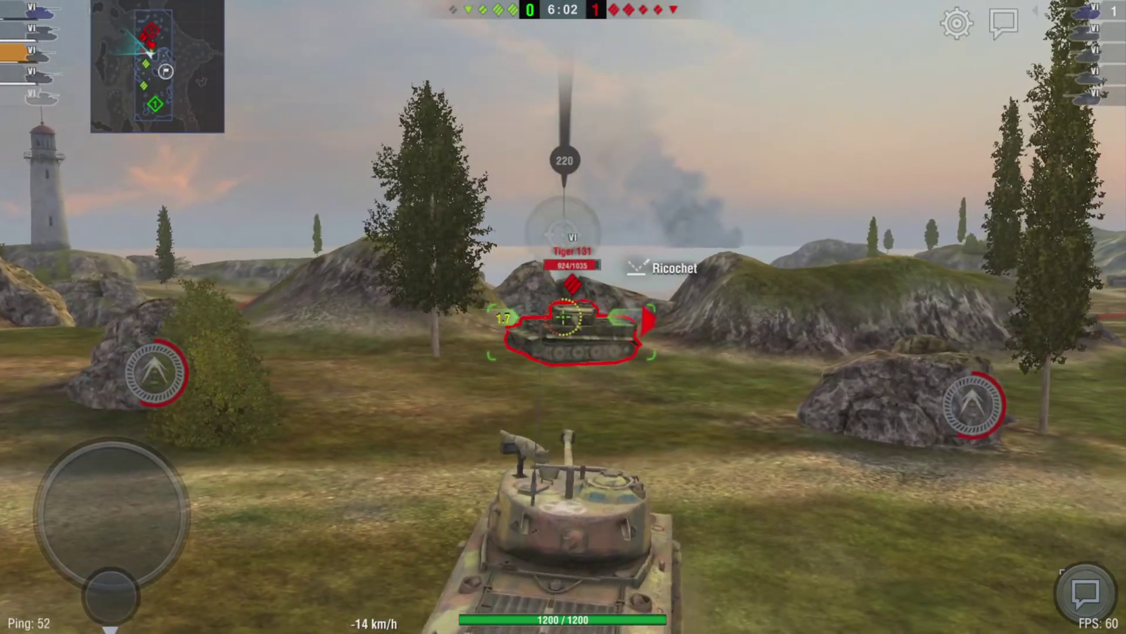
key(space)
key(space)
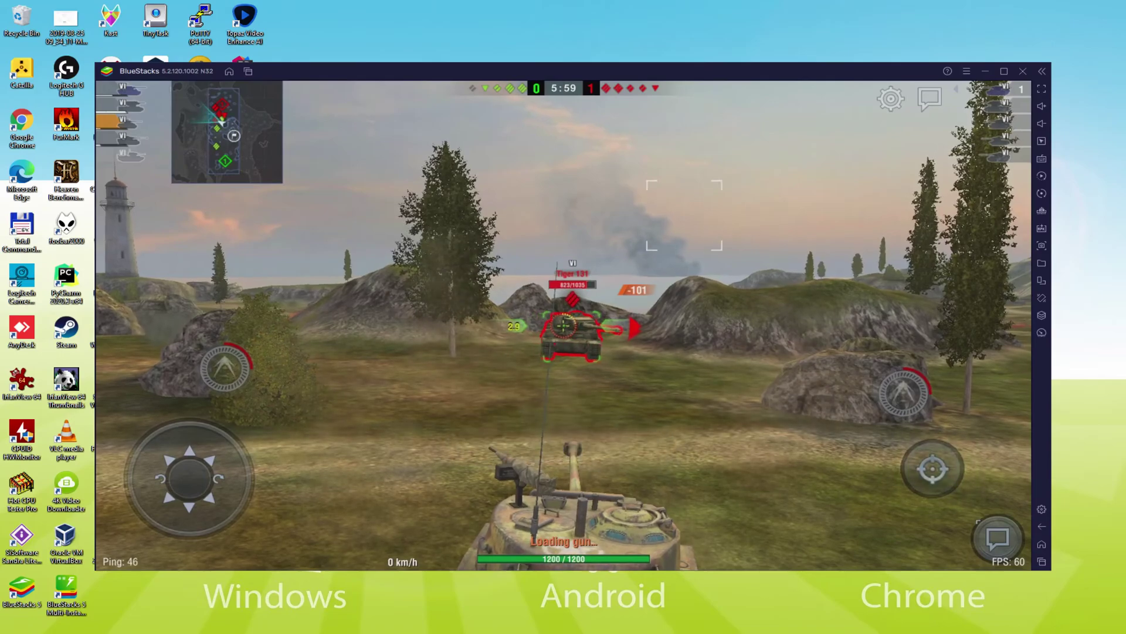
Step: Turn the tank left, fire at the Tiger 131 again, and zoom in on it with Aiming mode
key(w+a)
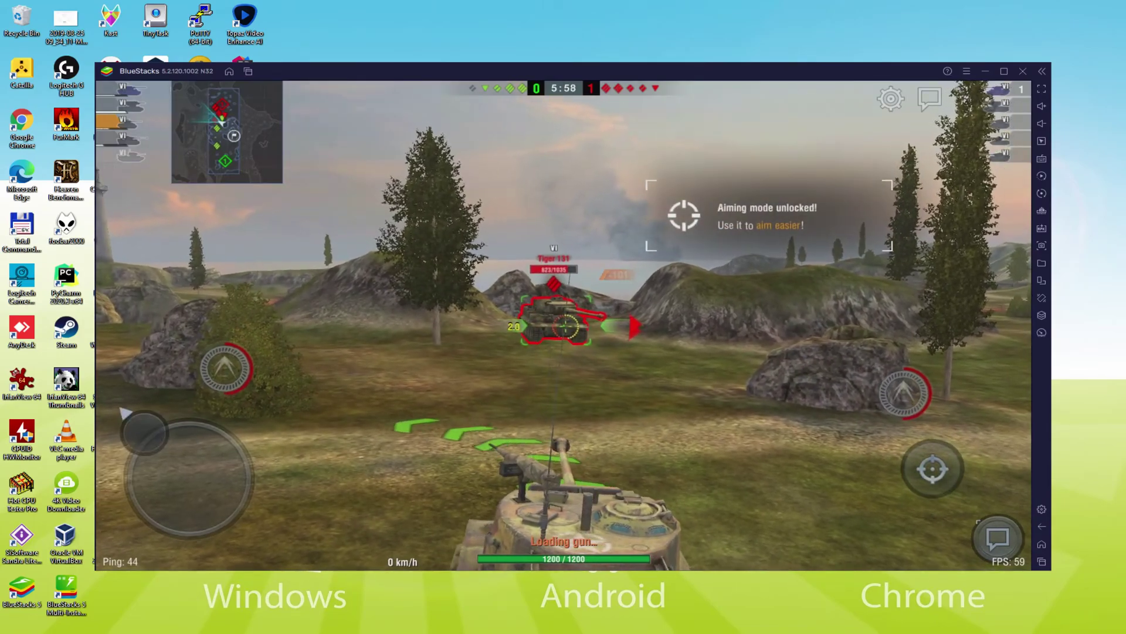
key(a)
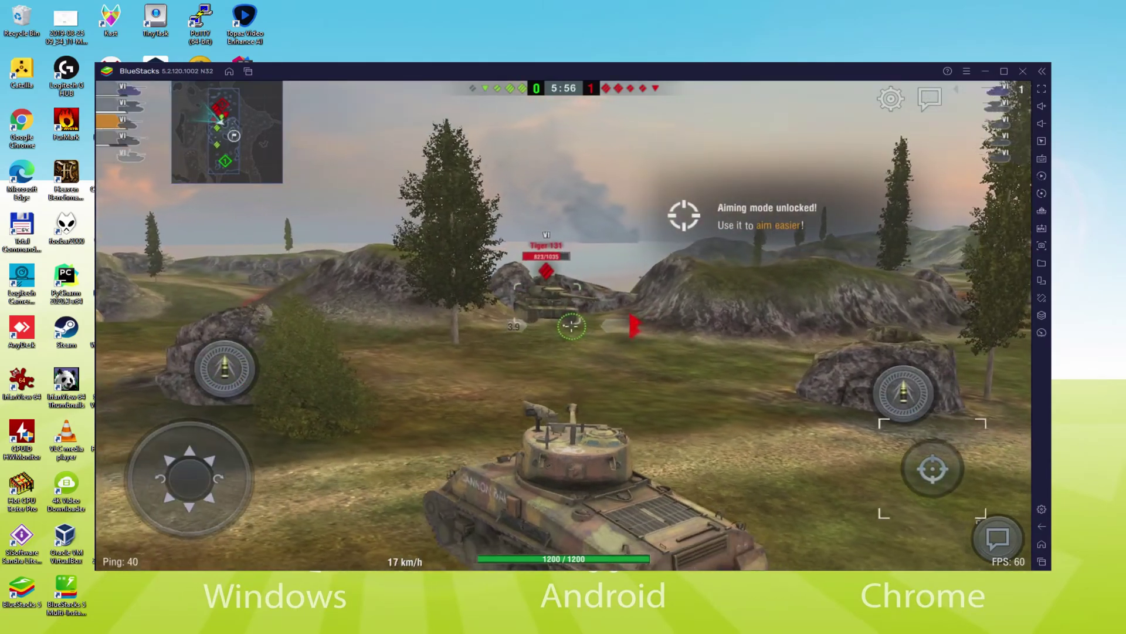
key(space)
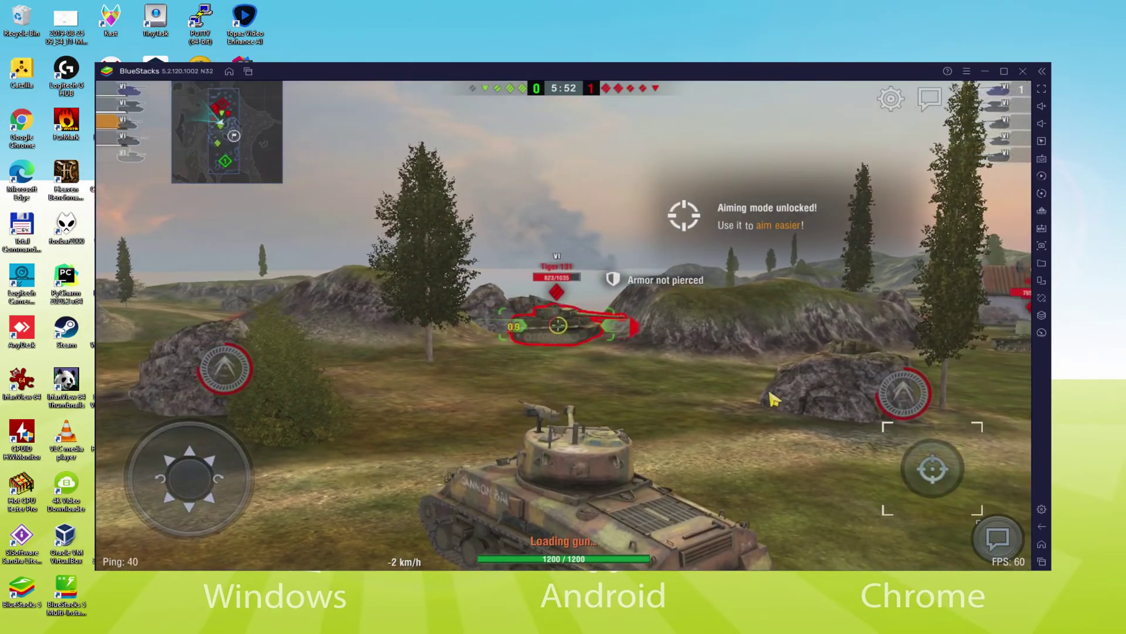
click(932, 470)
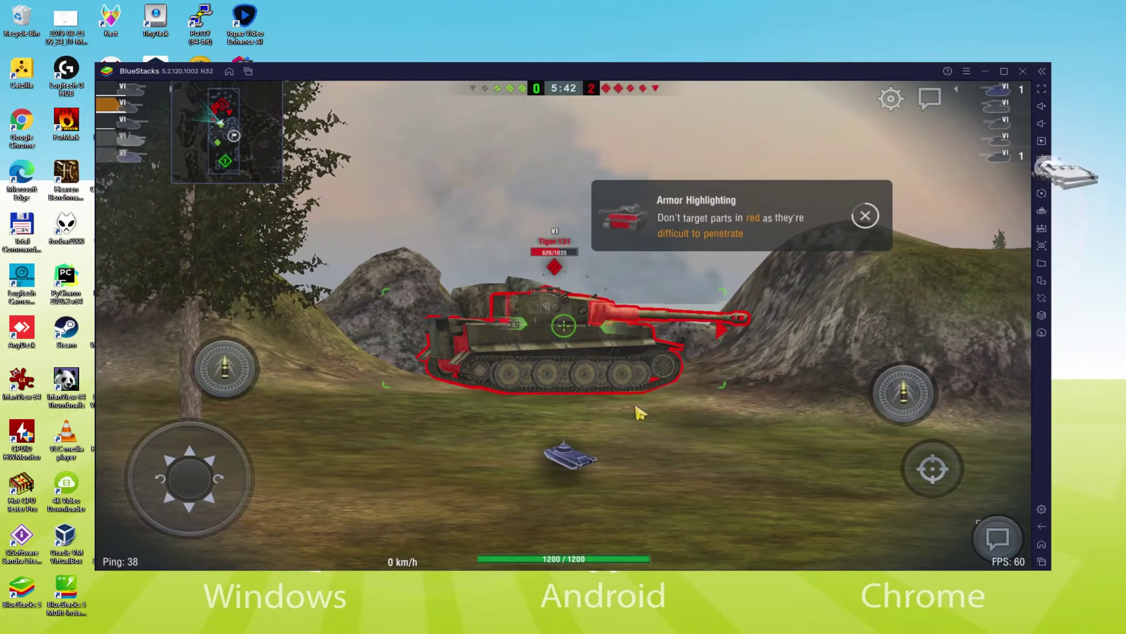
Step: Open the controls editor to examine the key-mapping options around the Aiming mode control, and close it
click(1042, 158)
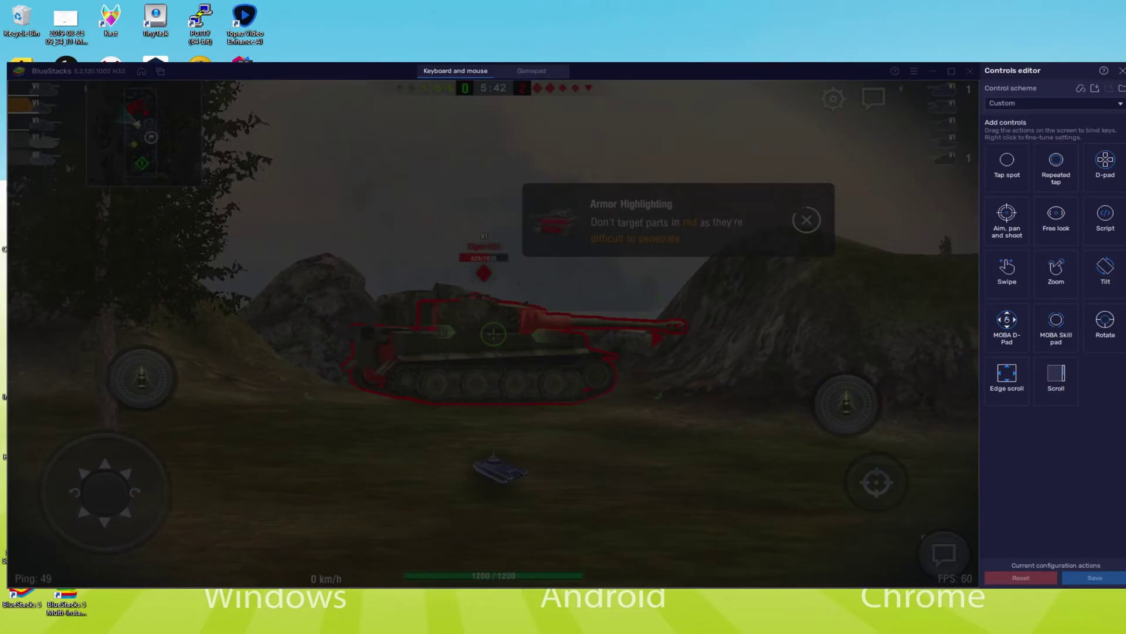
click(864, 476)
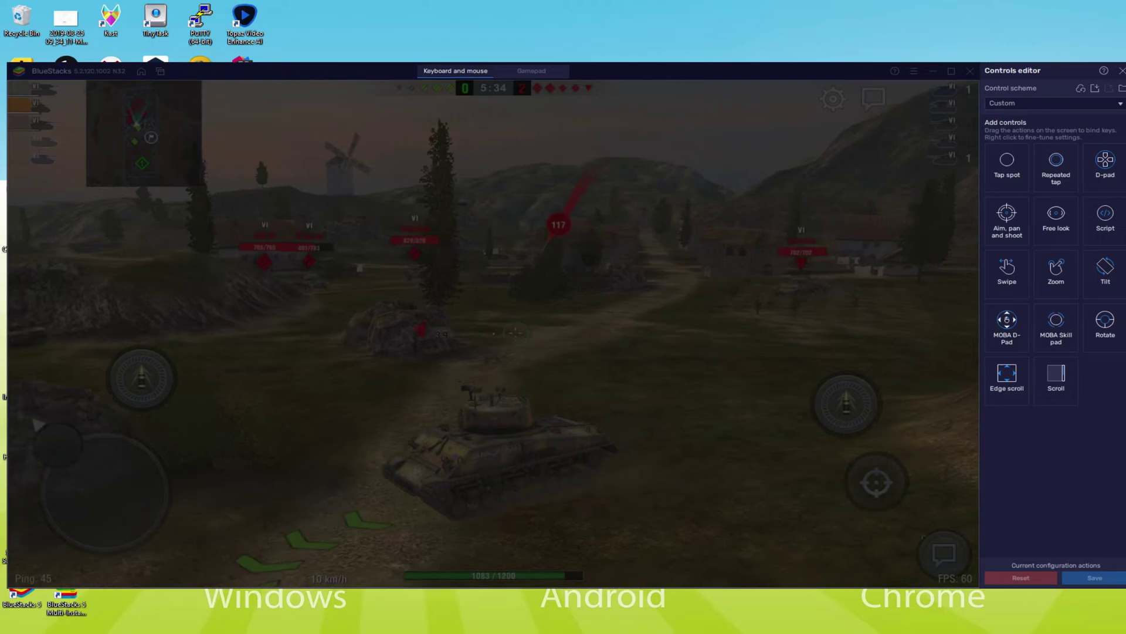
click(1116, 70)
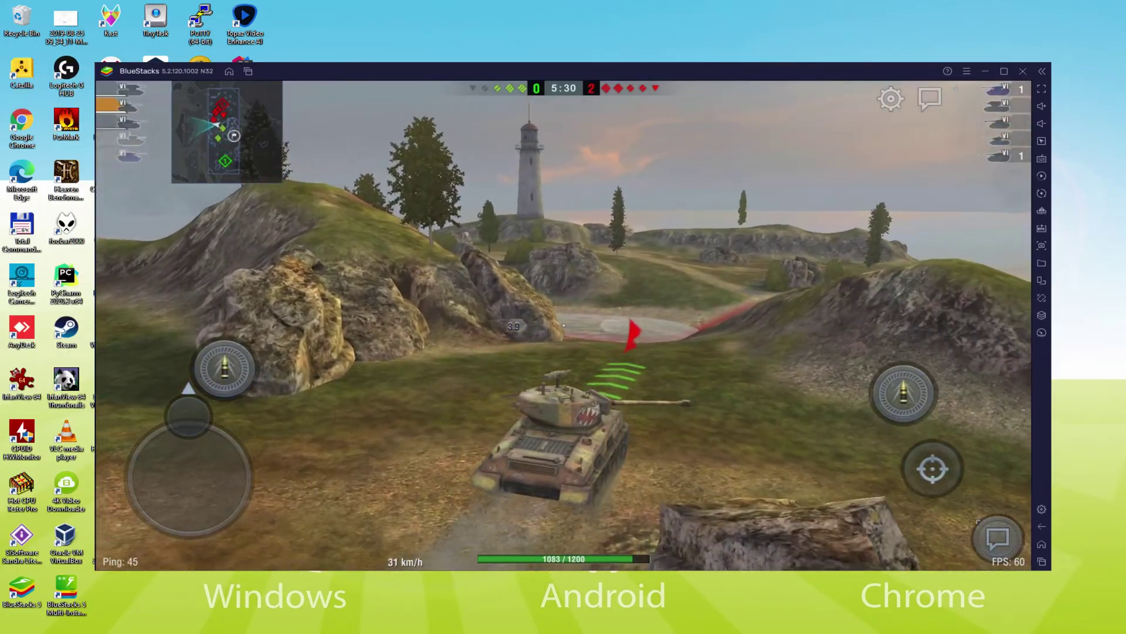
Step: Steer the tank left past the rocks by the shore and reverse away from the enemy T-34-85 beside the house
key(a)
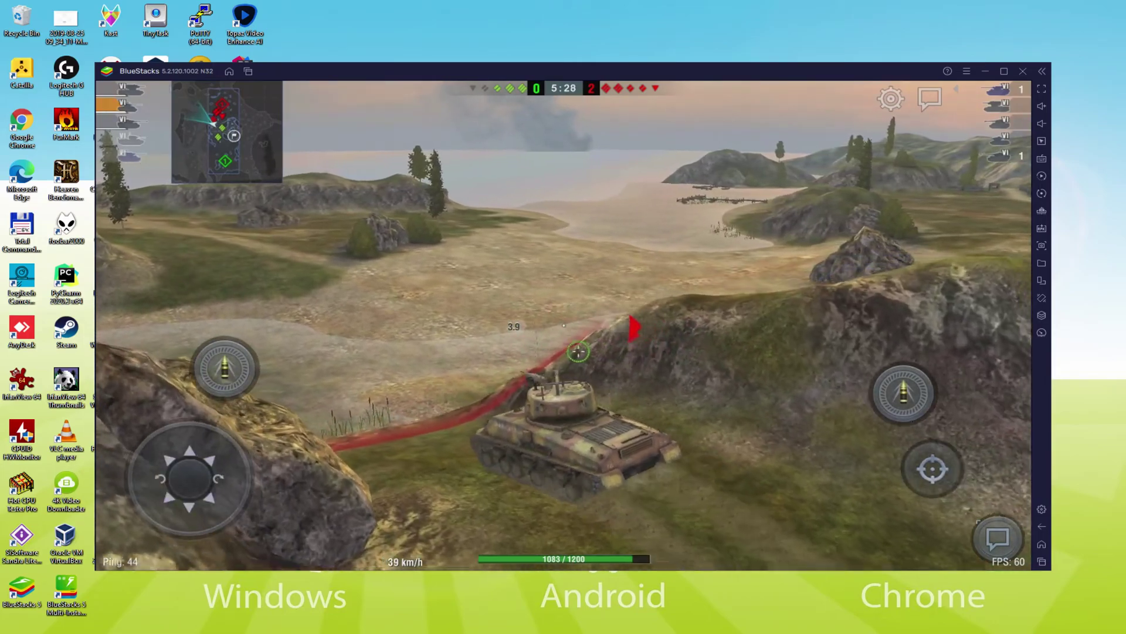
key(s)
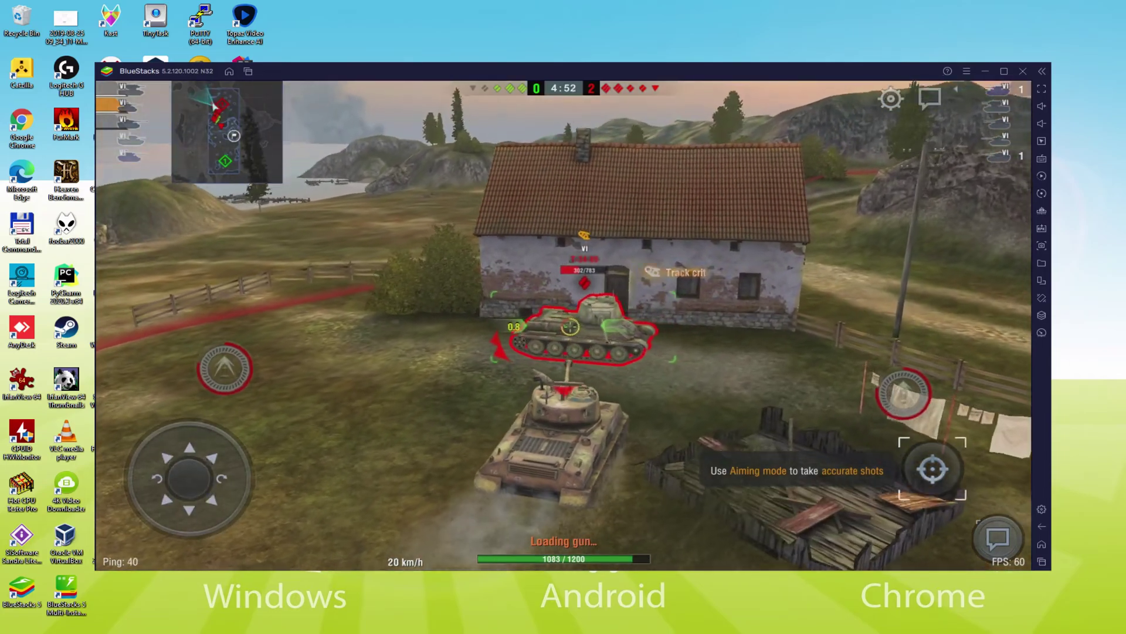
key(s)
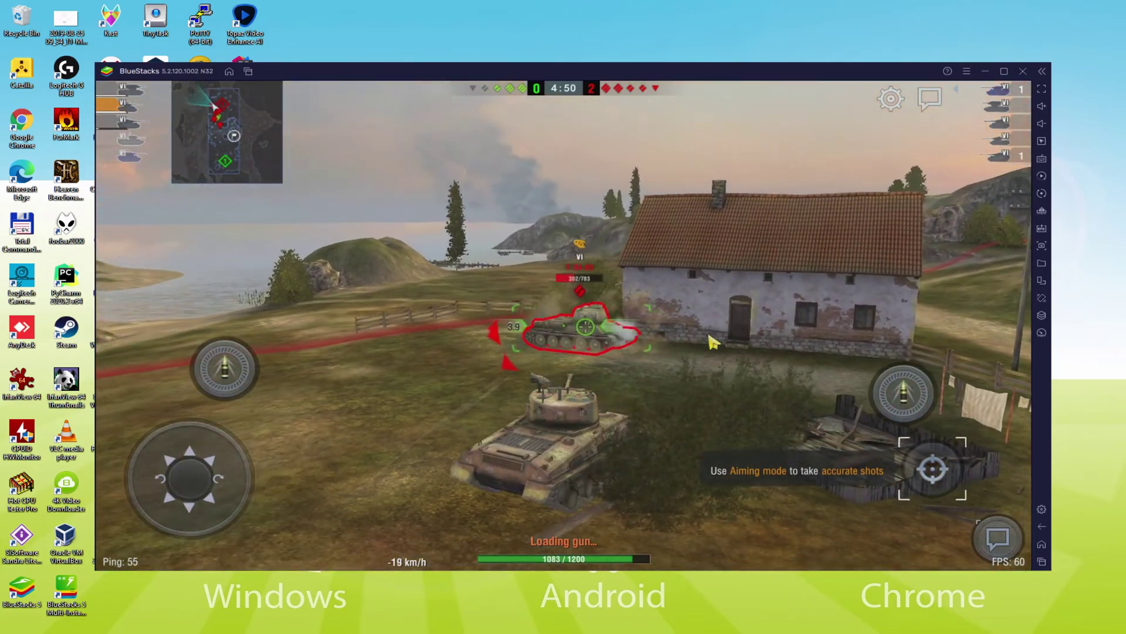
Step: Switch to Aiming mode, fire at the T-34-85 beside the house, and leave Aiming mode
click(931, 474)
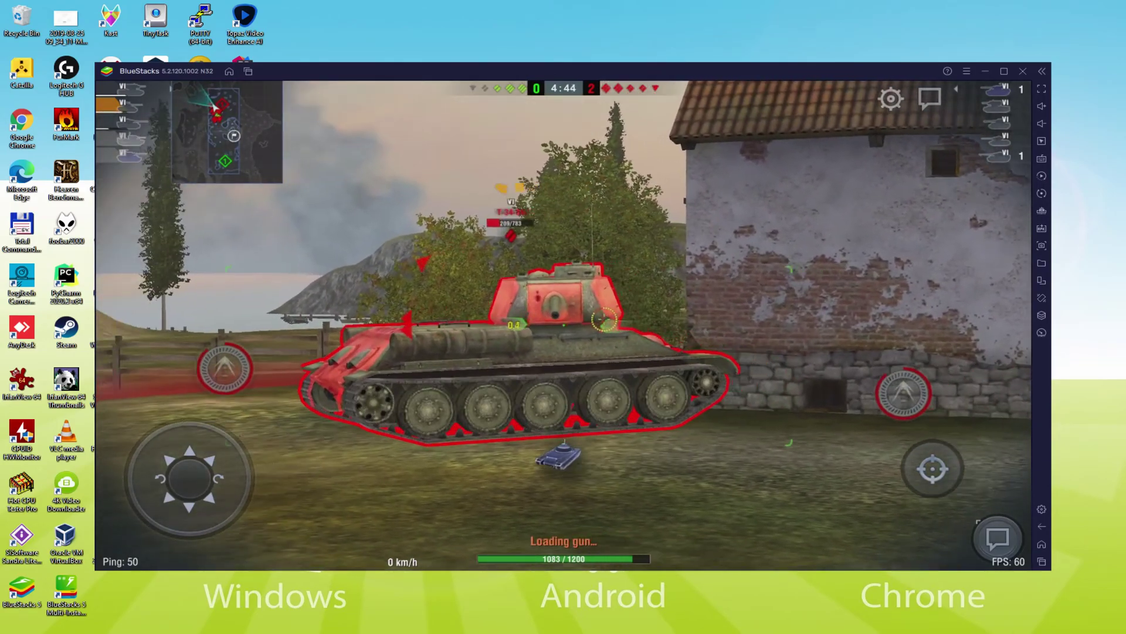
key(space)
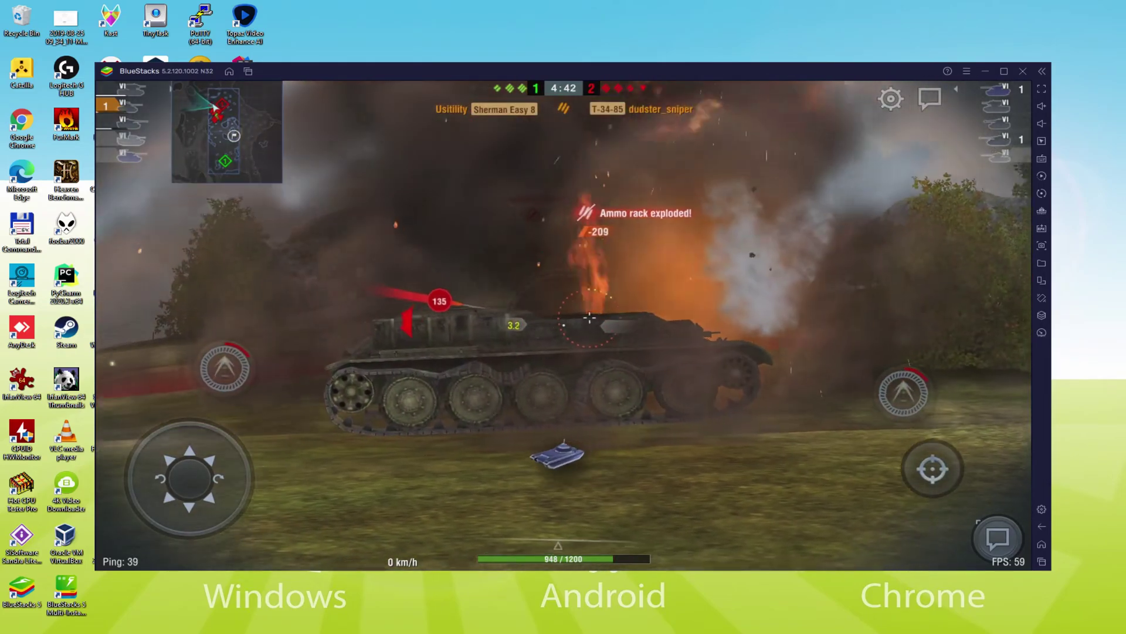
click(933, 468)
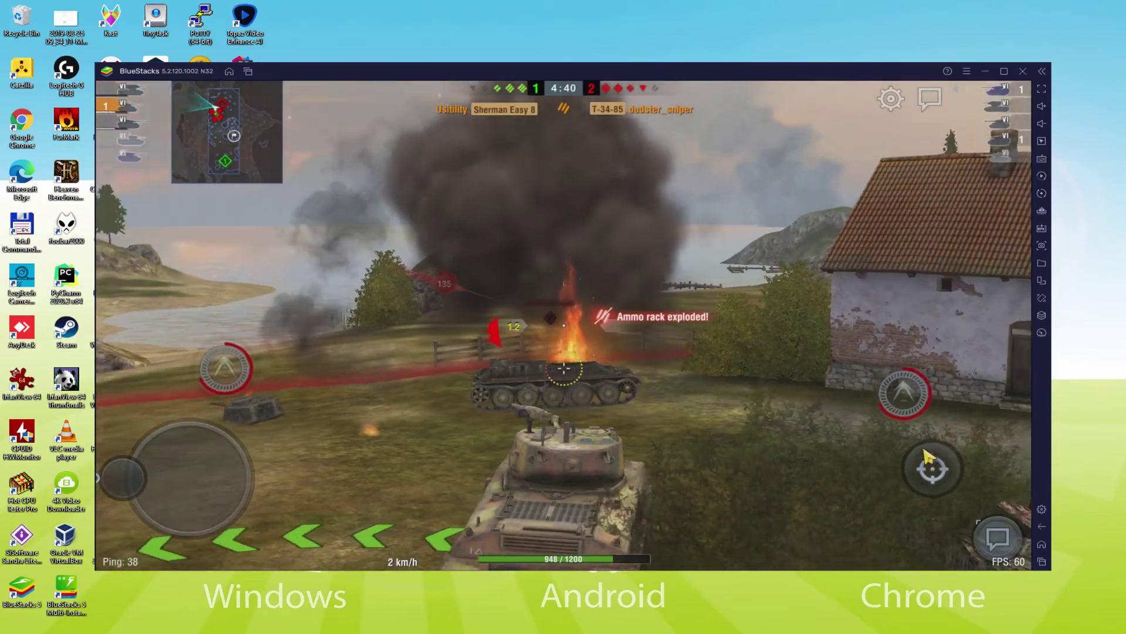
Step: Drive the tank forward and left toward the bush and fire at the damaged Tiger 131 near the houses
key(w)
key(a)
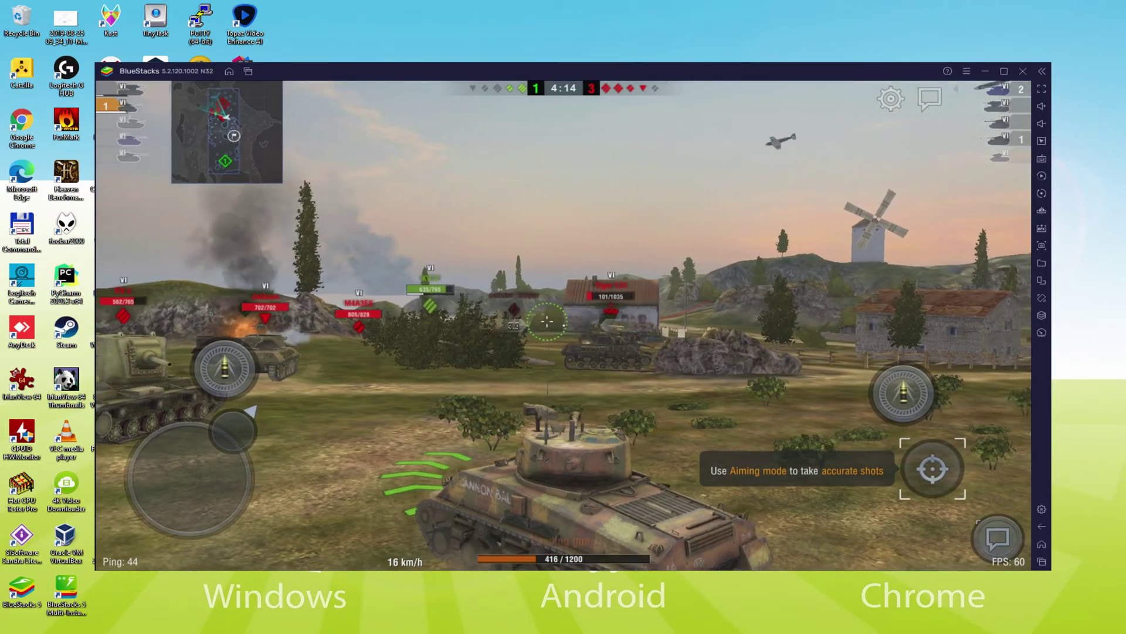
key(w)
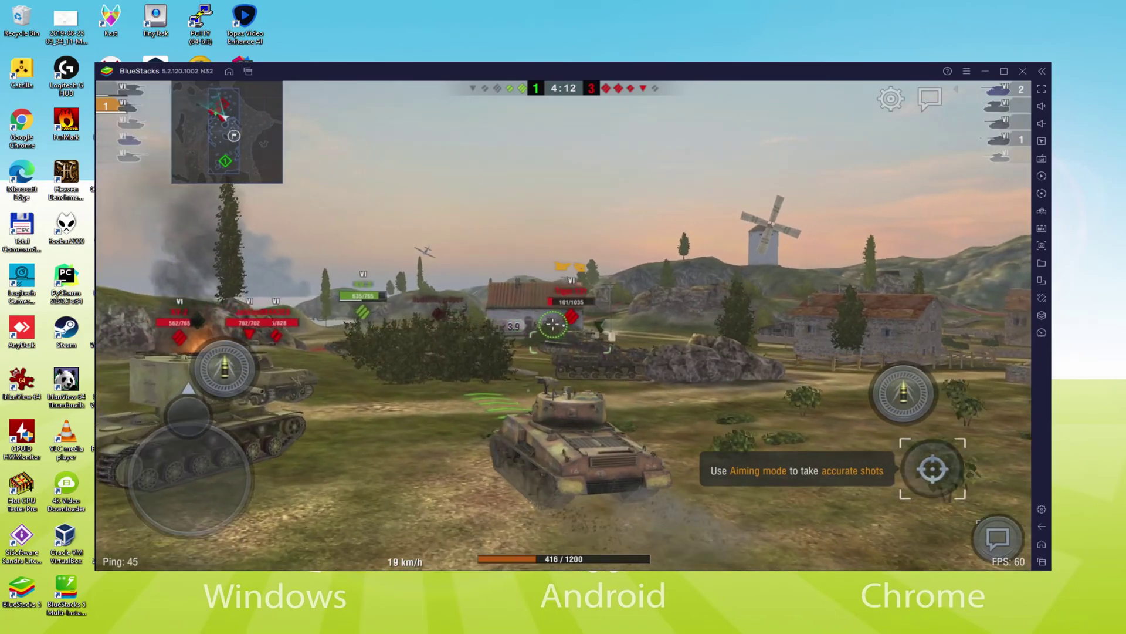
key(space)
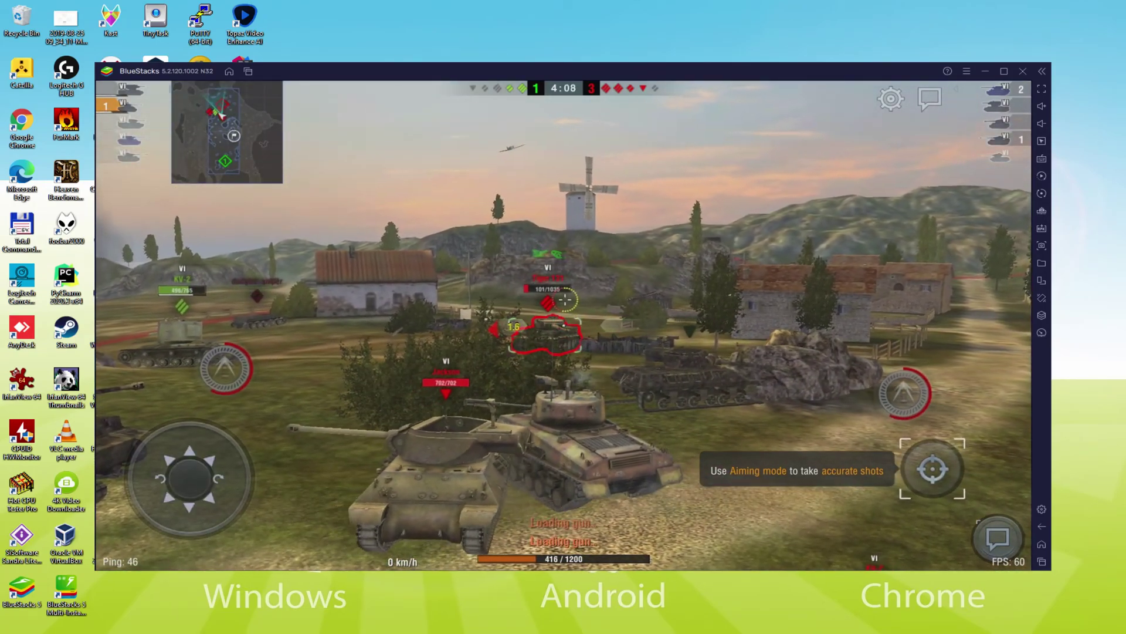
key(space)
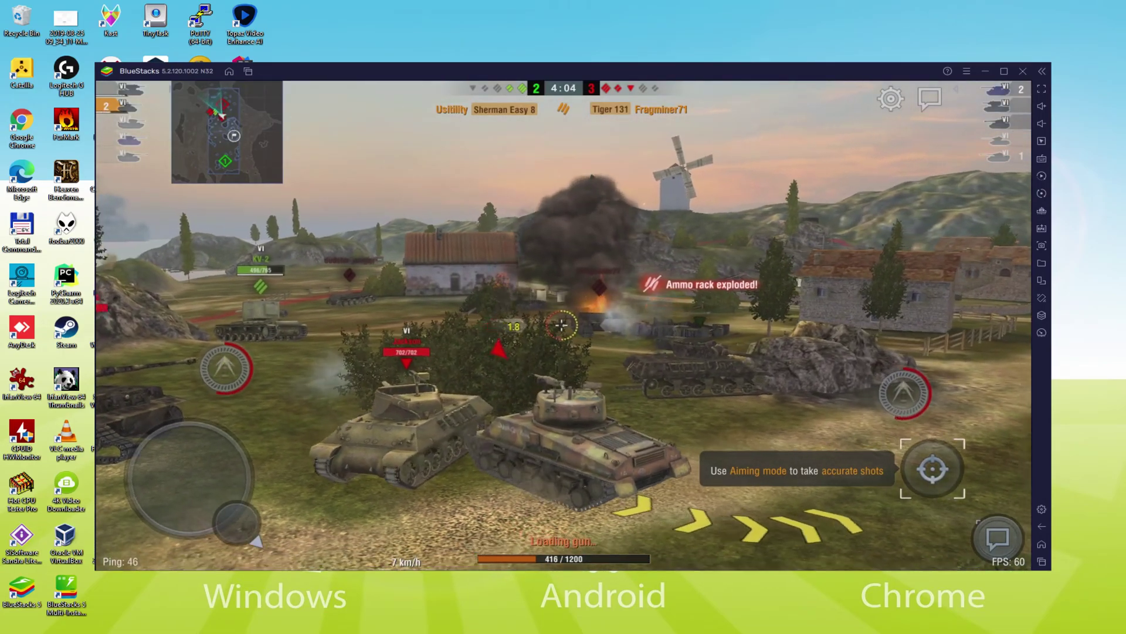
Step: Reverse away from the adjacent enemy tank destroyer, turn the tank left, and fire at that enemy
key(s)
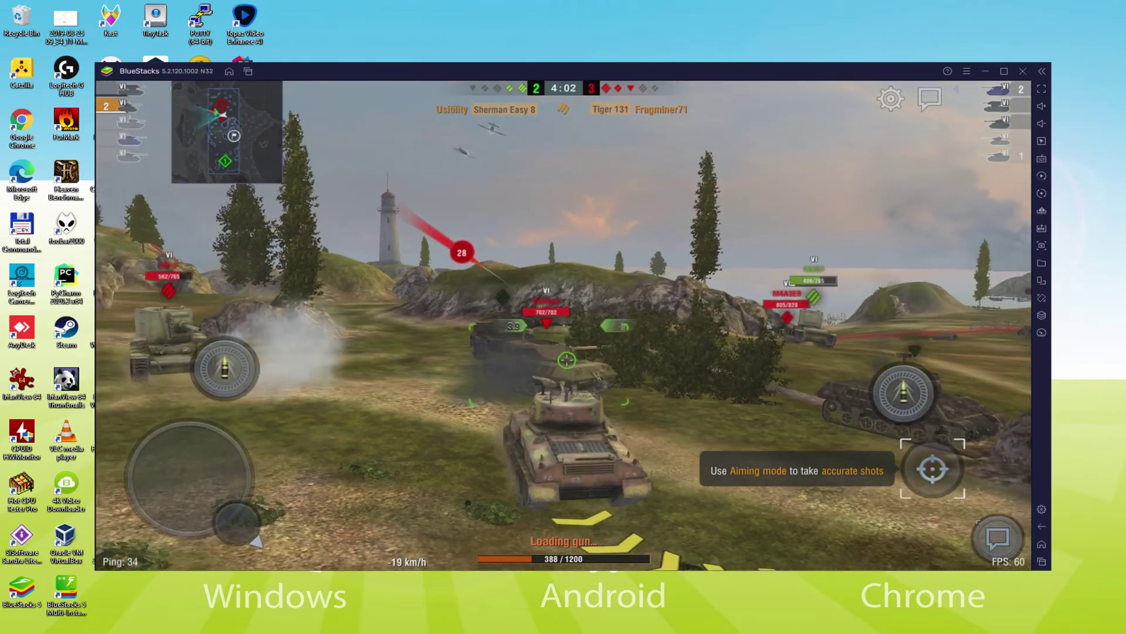
key(space)
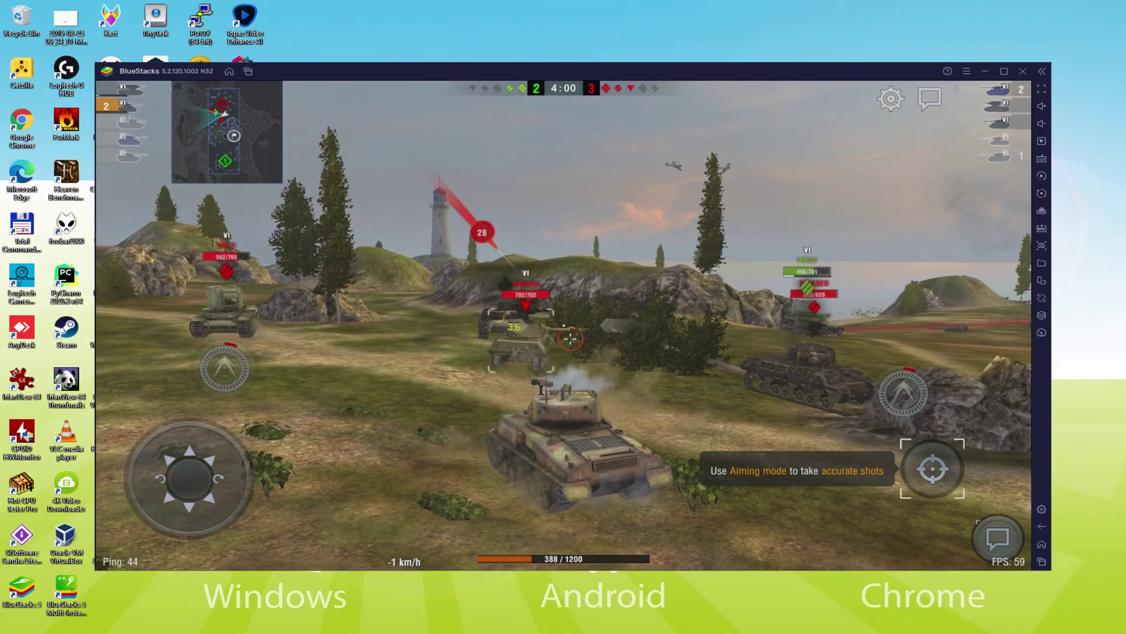
key(a)
key(space)
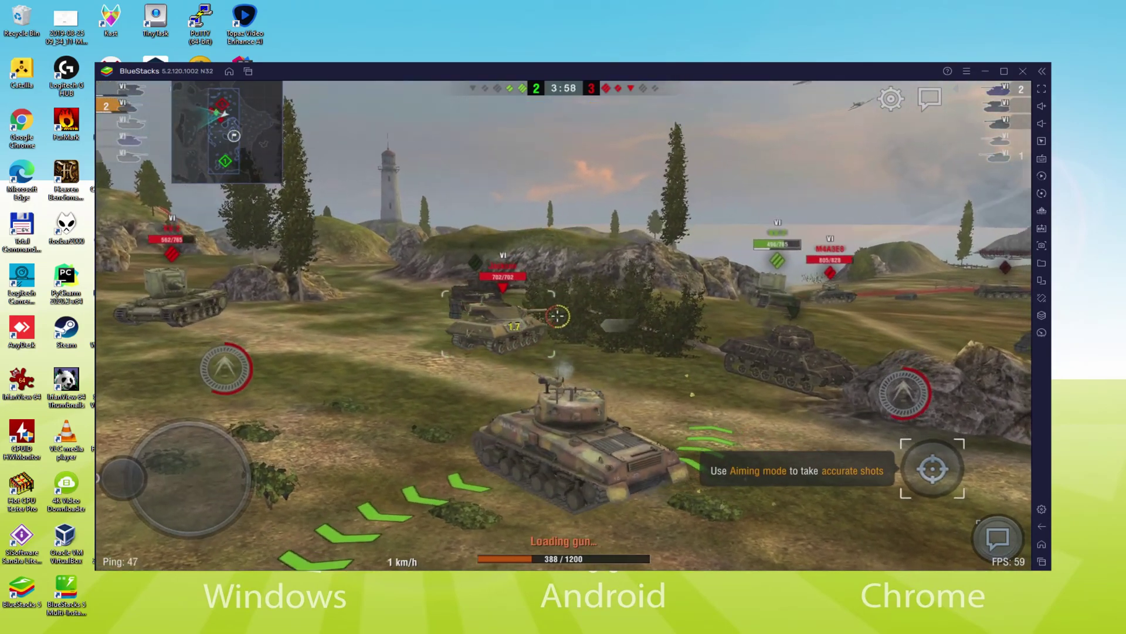
Step: Keep firing at the enemy tank destroyer near the bush while driving the tank forward across the field
key(space)
key(space)
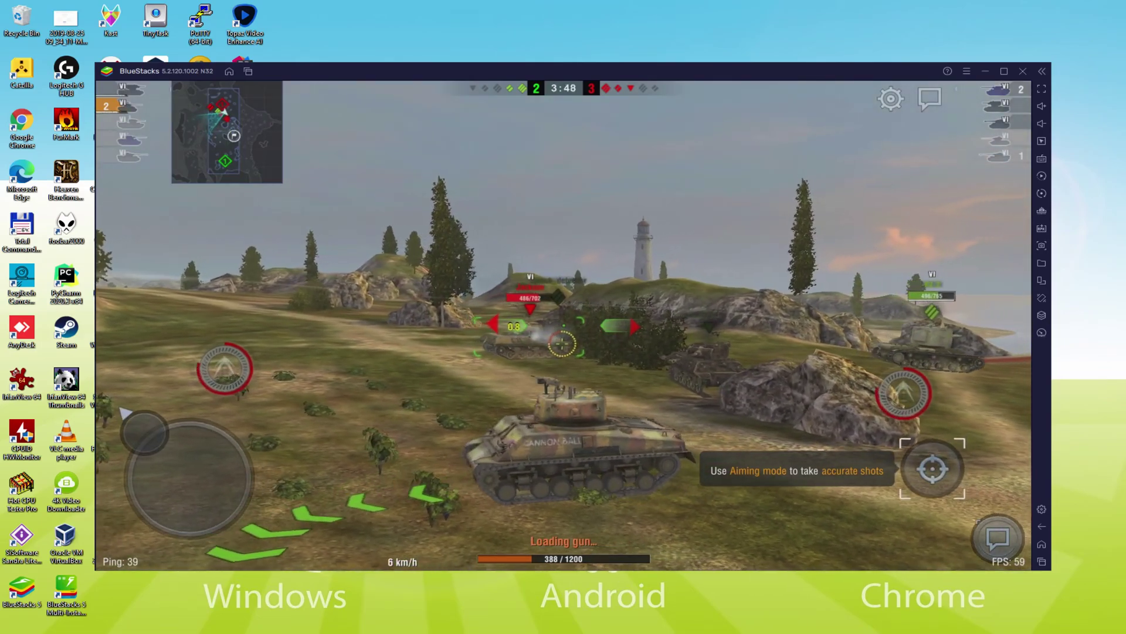
key(w)
key(space)
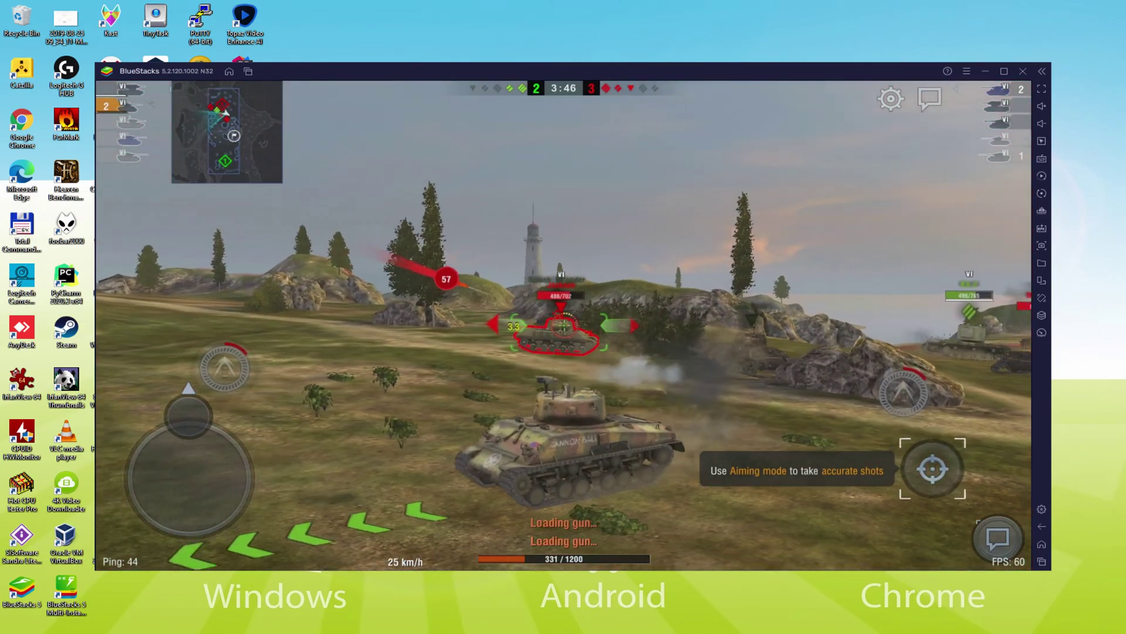